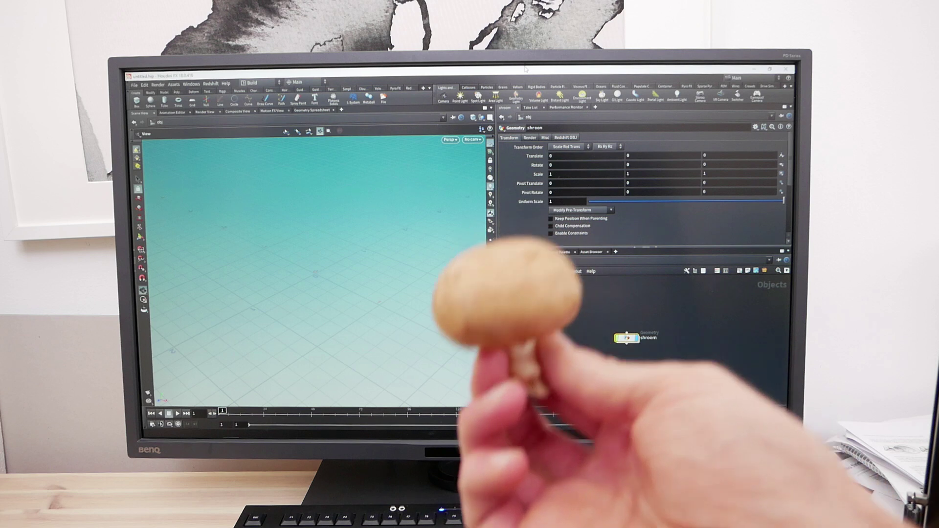
- Create a File node in /obj and point it at FlyAmanita_8d6ee5b5_SDiv1.fbx
key(u)
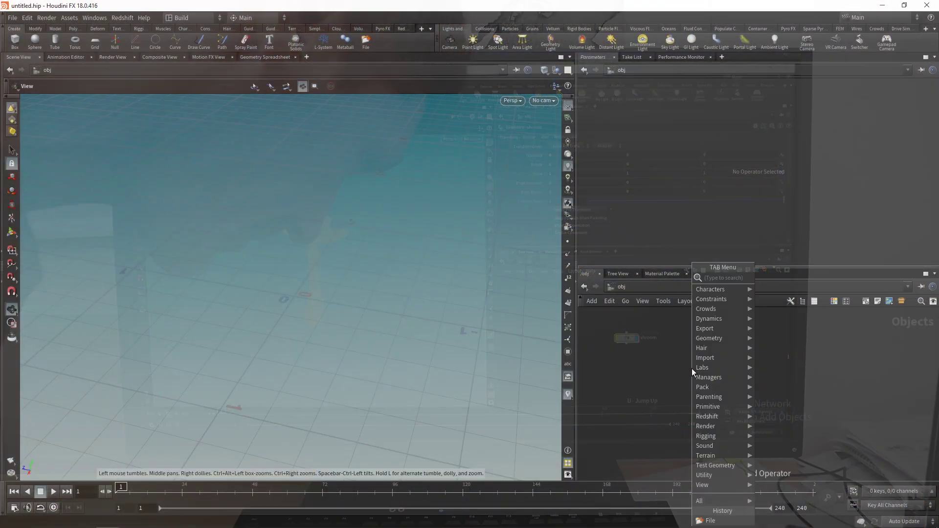
text(file)
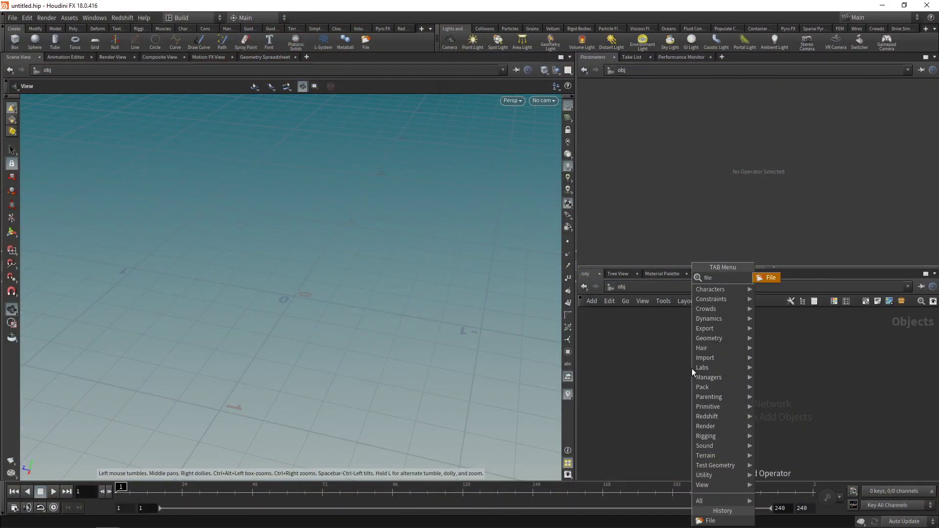
key(Return)
click(691, 368)
key(Return)
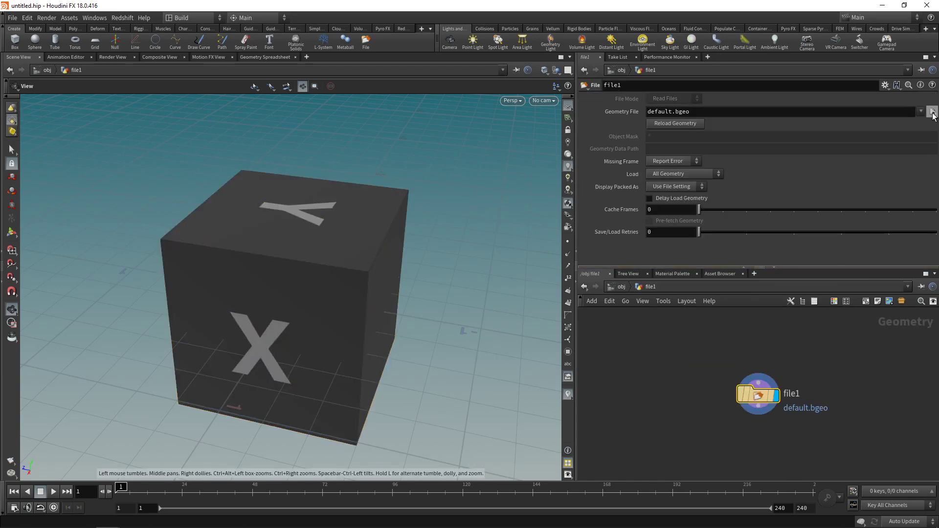
click(932, 112)
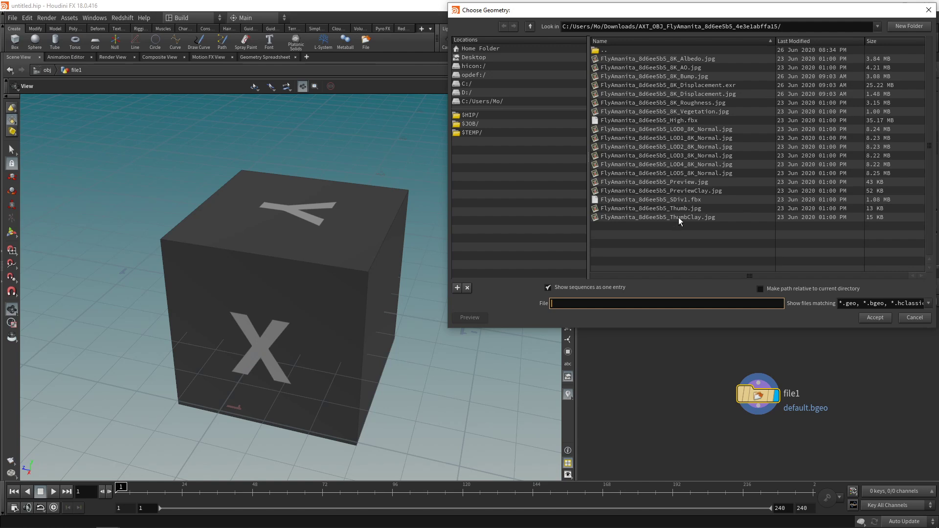
click(683, 121)
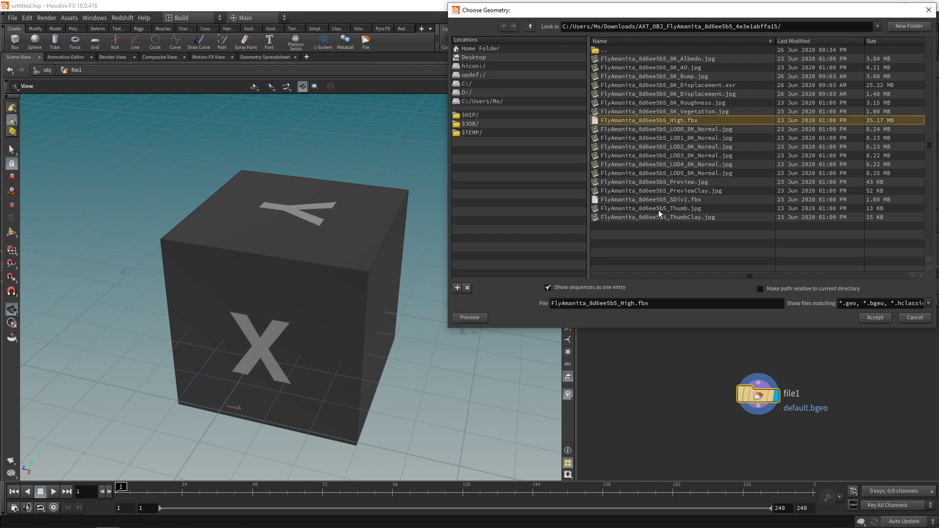
click(646, 200)
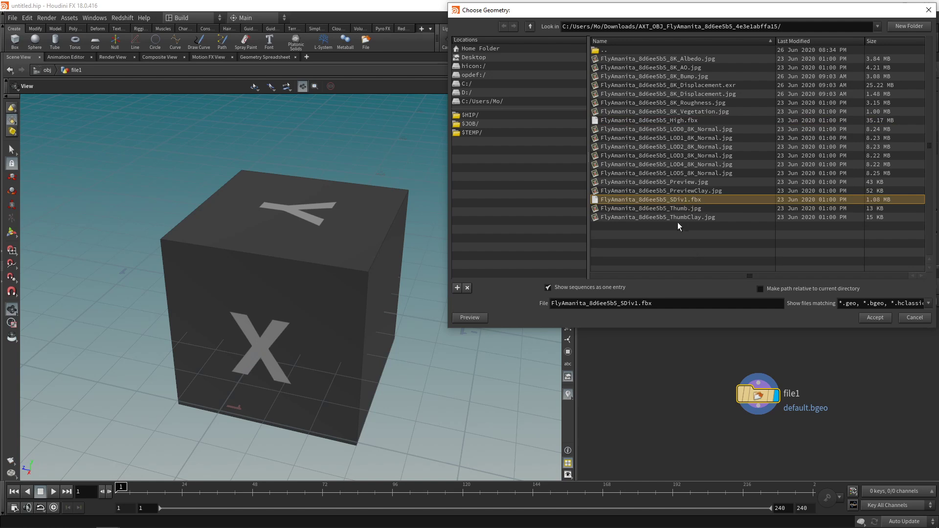
- Load the SDiv1 mushroom and add a Transform node with uniform scale 0.06
double_click(670, 201)
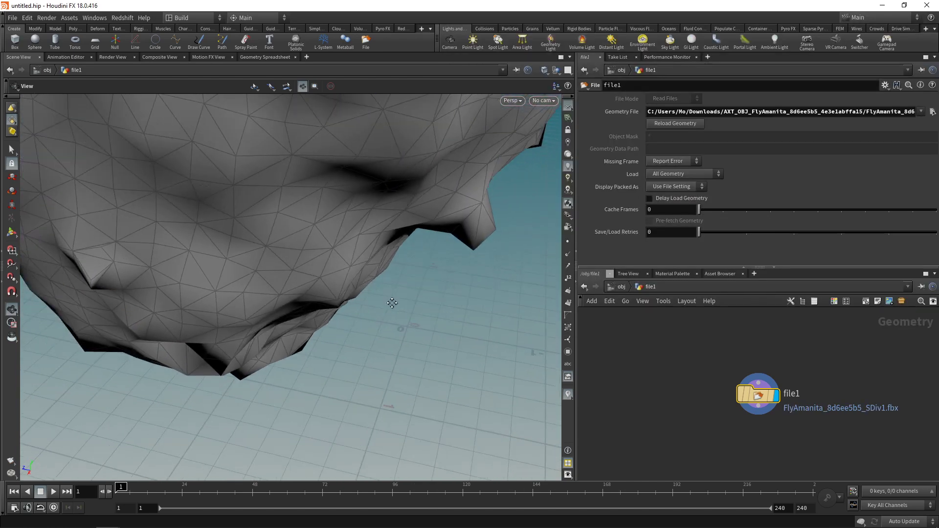
key(Tab)
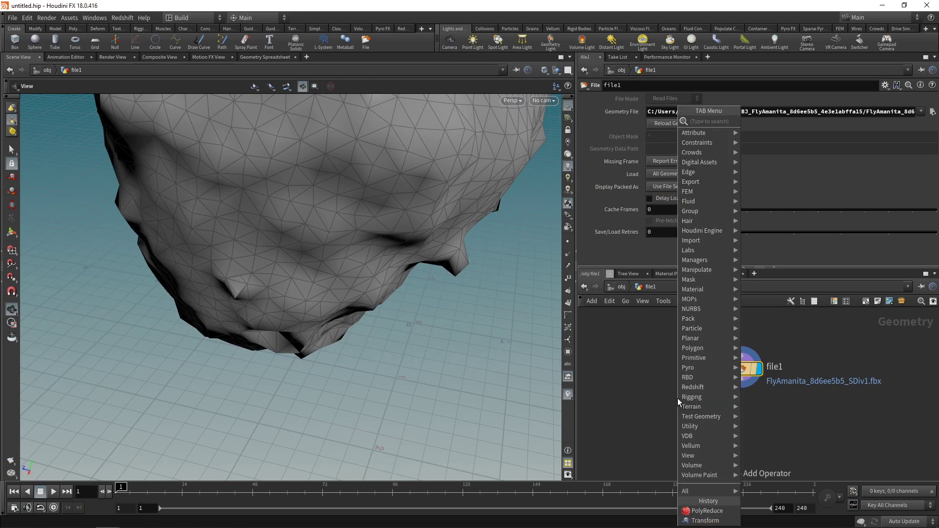
text(trans)
key(Return)
click(664, 186)
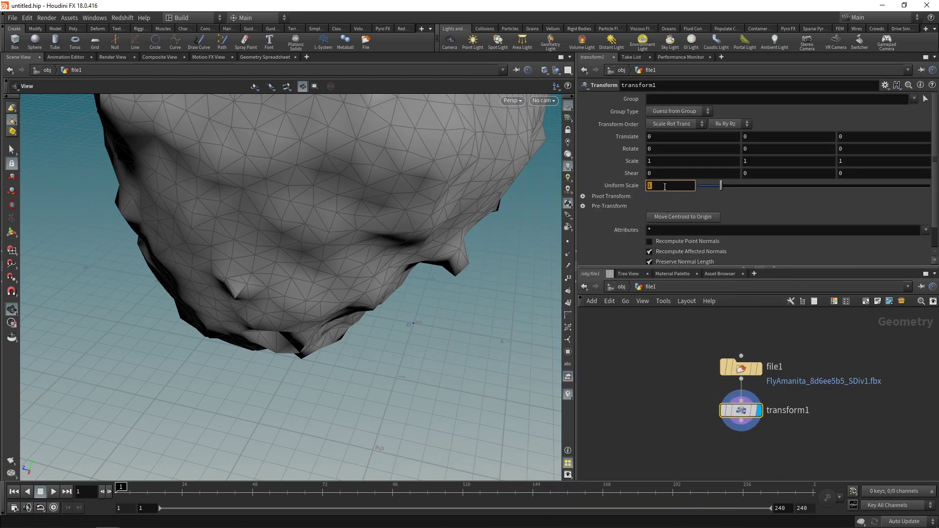
text(0.06)
key(Return)
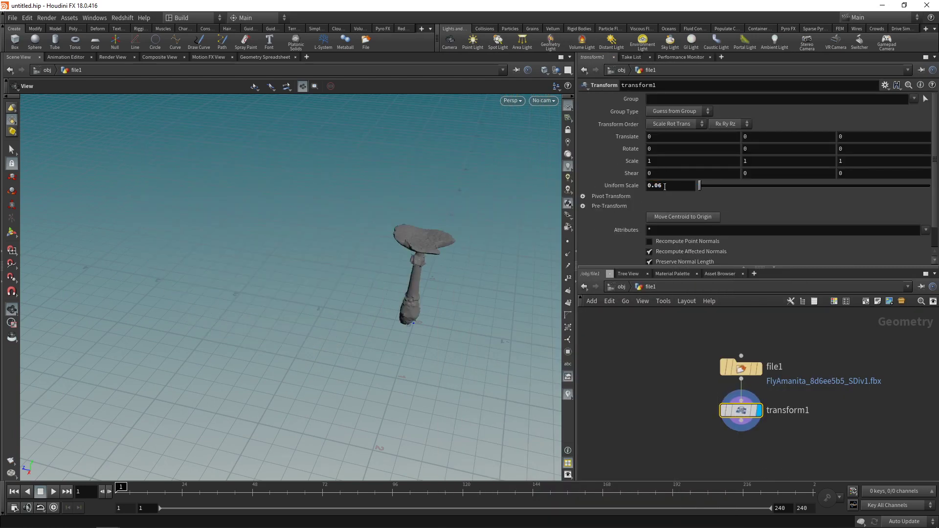
- Move the mushroom's centroid to the origin and inspect the cap
click(682, 216)
scroll(425, 325, up, 10)
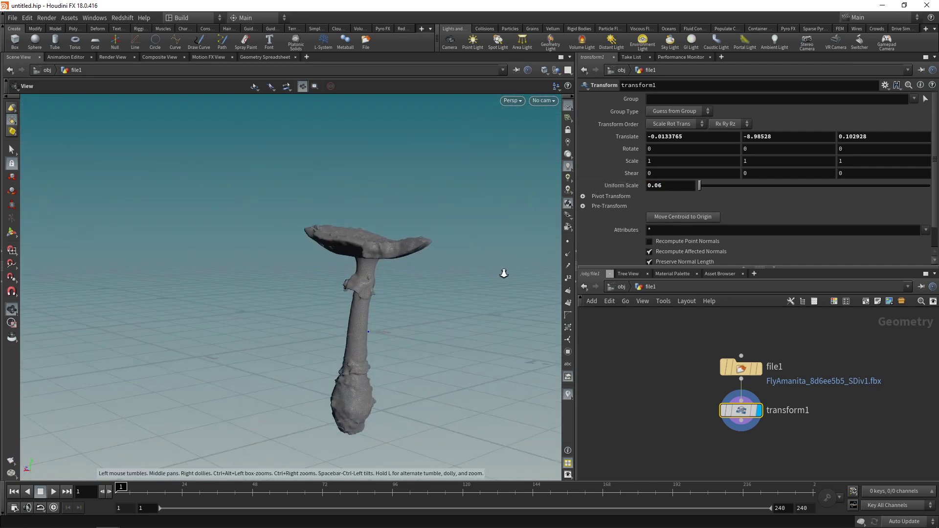
drag(373, 258, 295, 299)
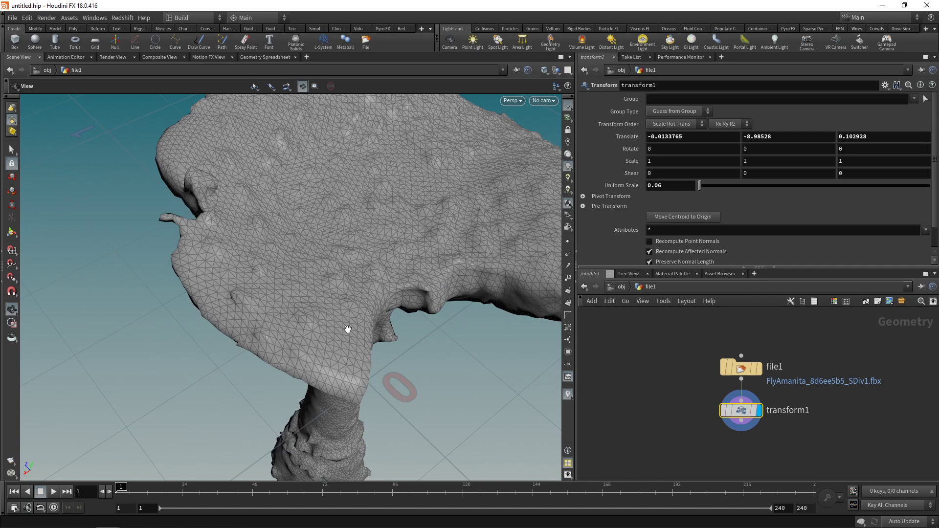
scroll(347, 329, down, 10)
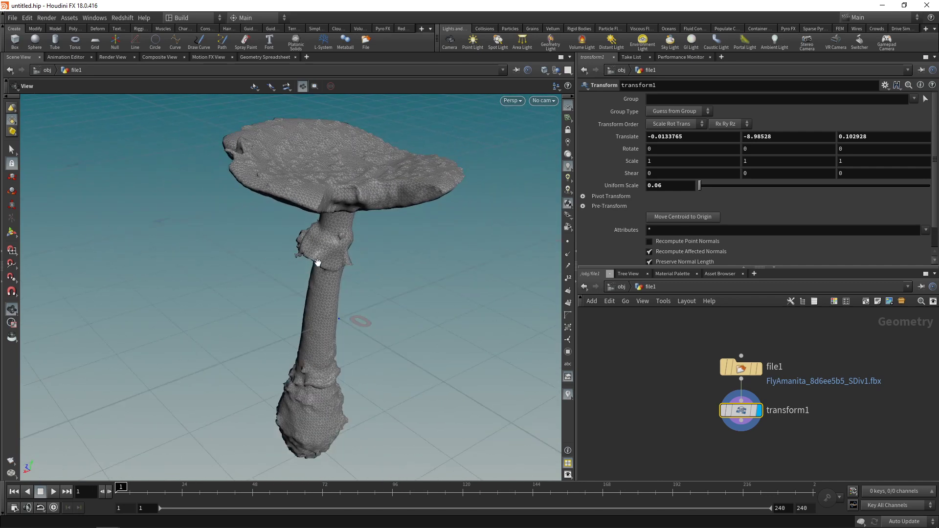
- Add a PolyReduce node that keeps 3 percent of the polygons
key(Tab)
text(polyred)
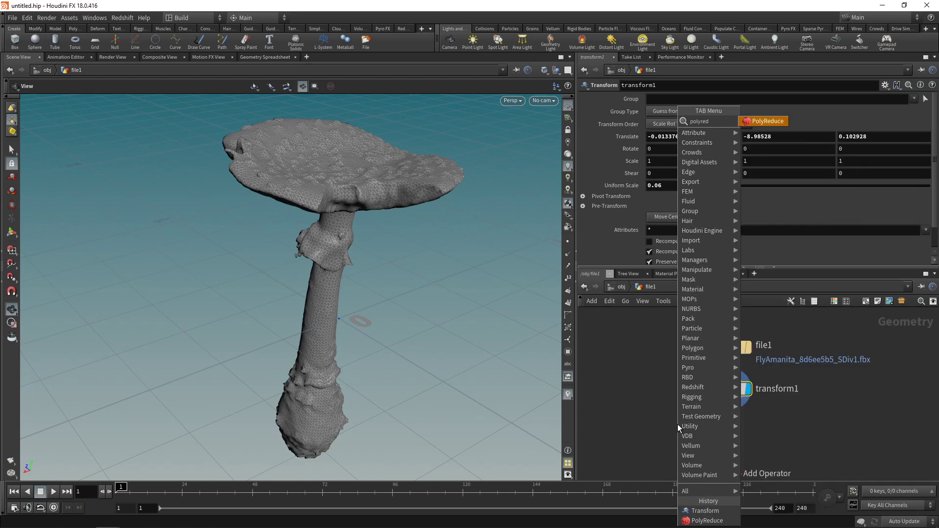
key(Return)
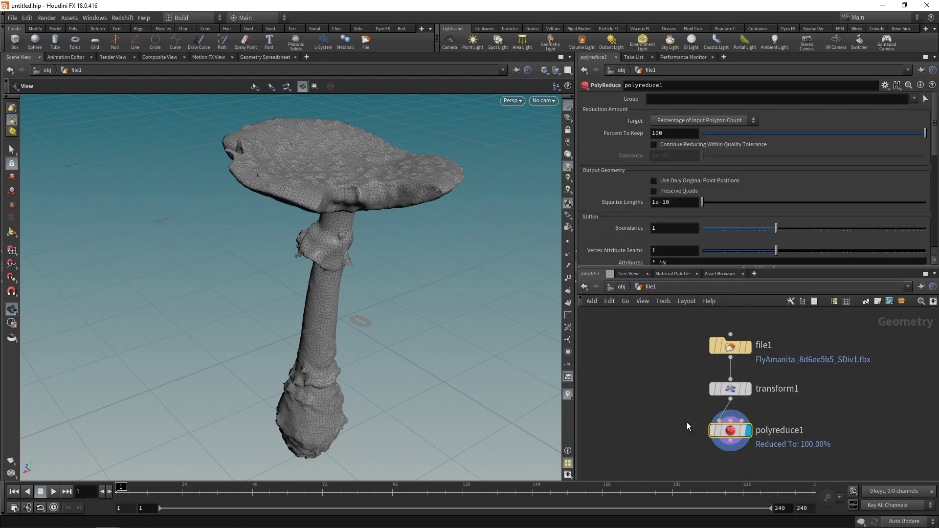
click(668, 135)
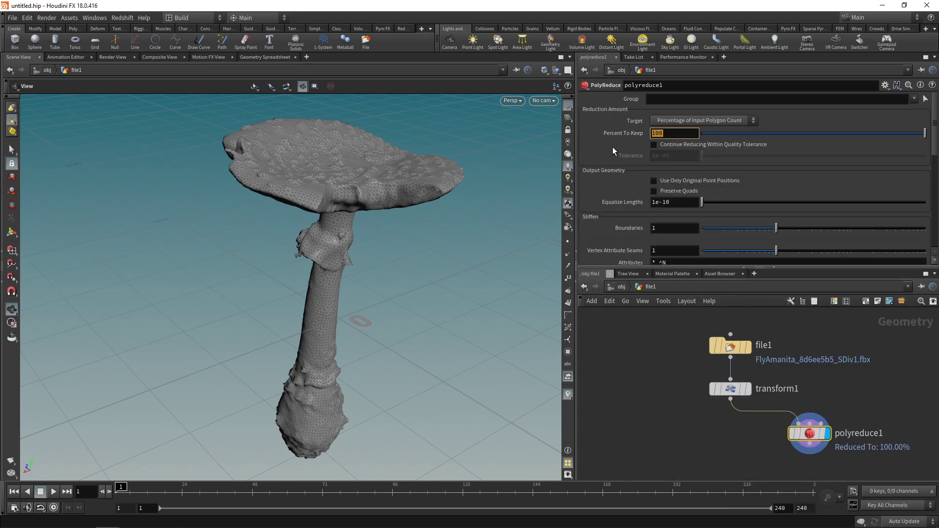
text(3)
key(Return)
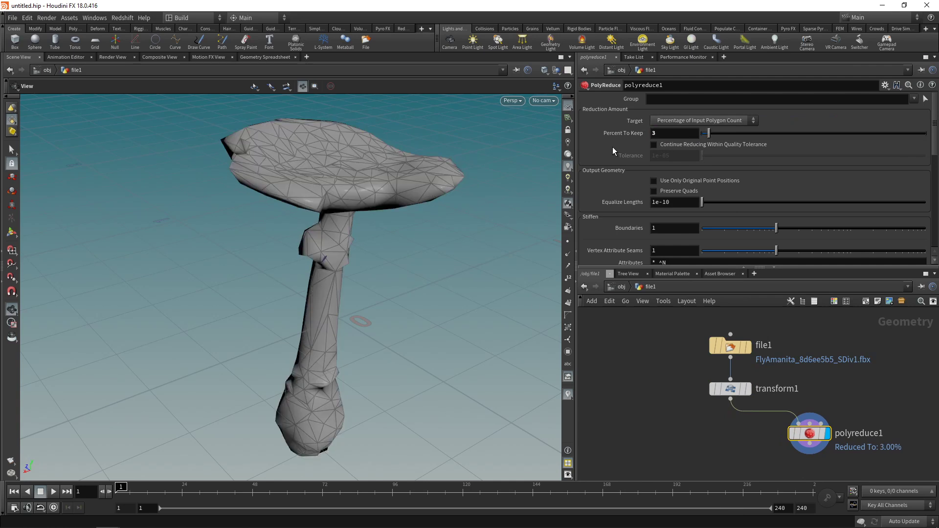
- Compare the reduced mushroom against the unreduced mesh using display flags
drag(377, 243, 414, 296)
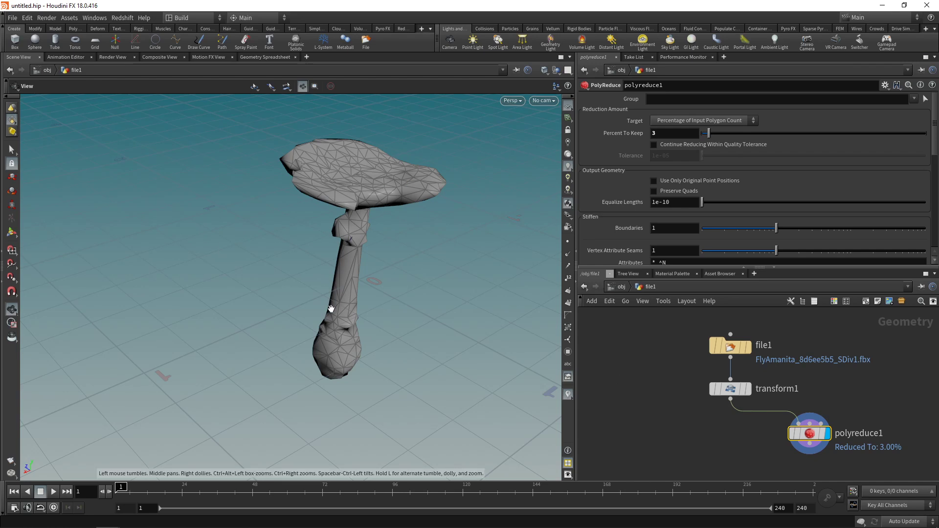
click(747, 389)
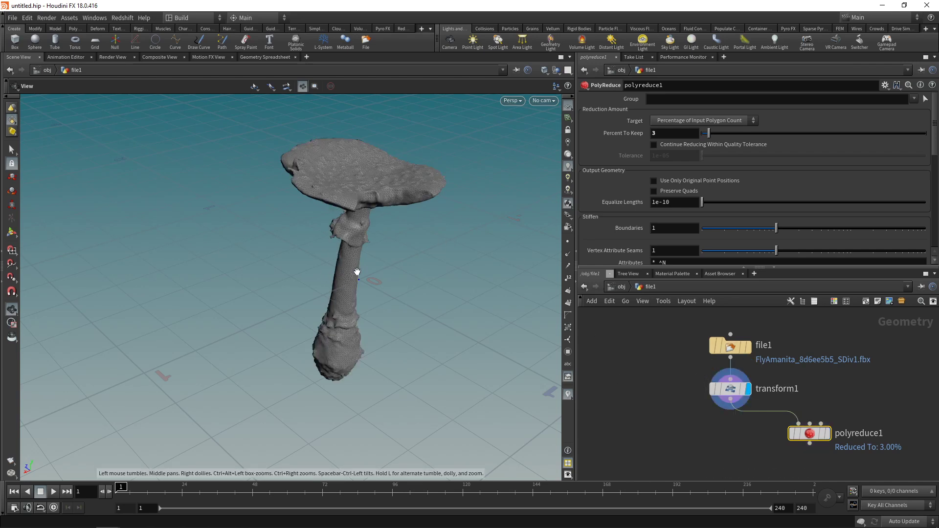
click(826, 434)
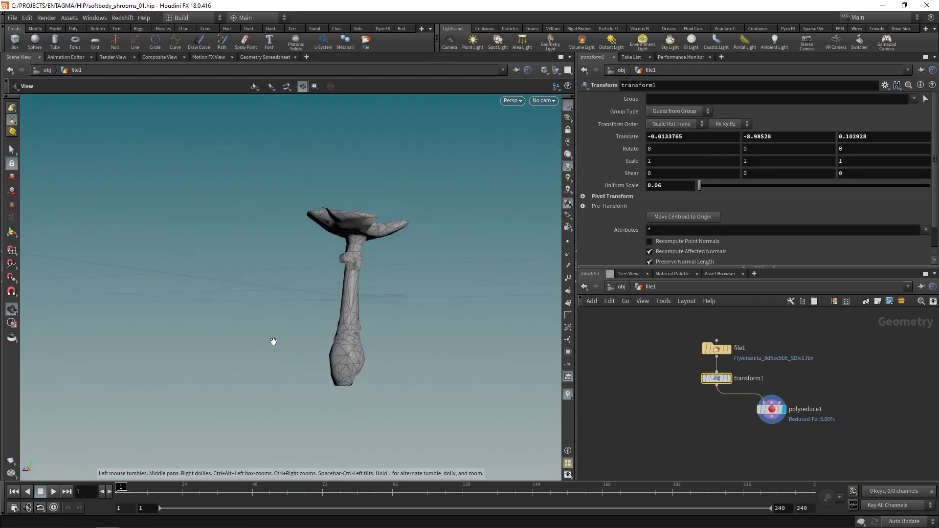
- Change the translate Y value to -8.35
drag(315, 345, 315, 342)
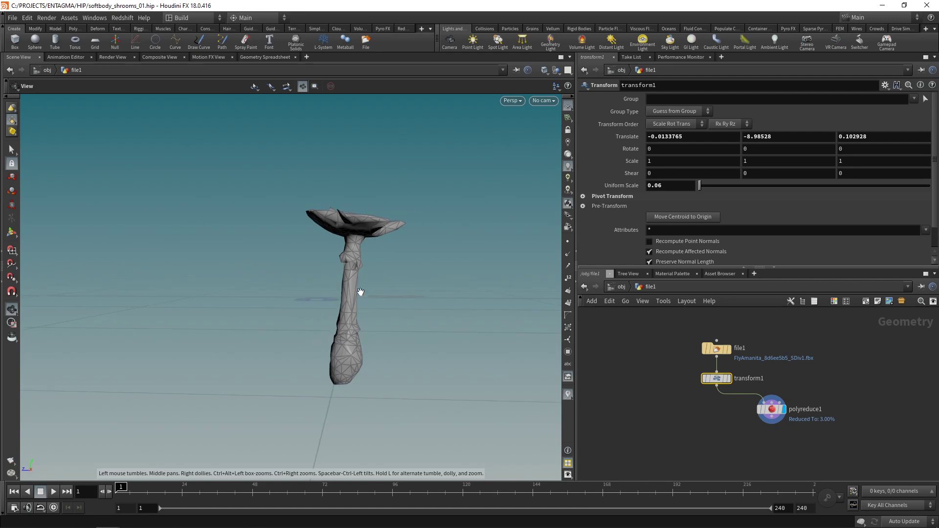
drag(756, 137, 822, 141)
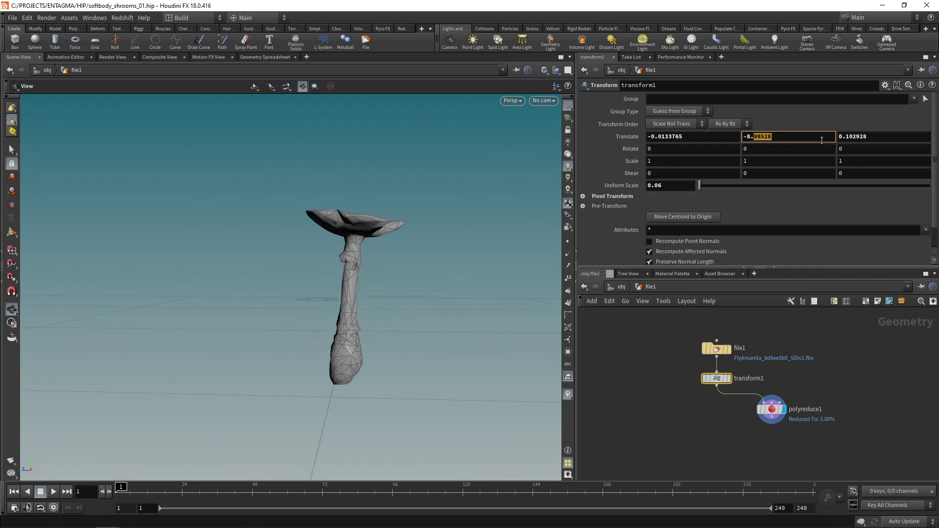
text(5)
key(Return)
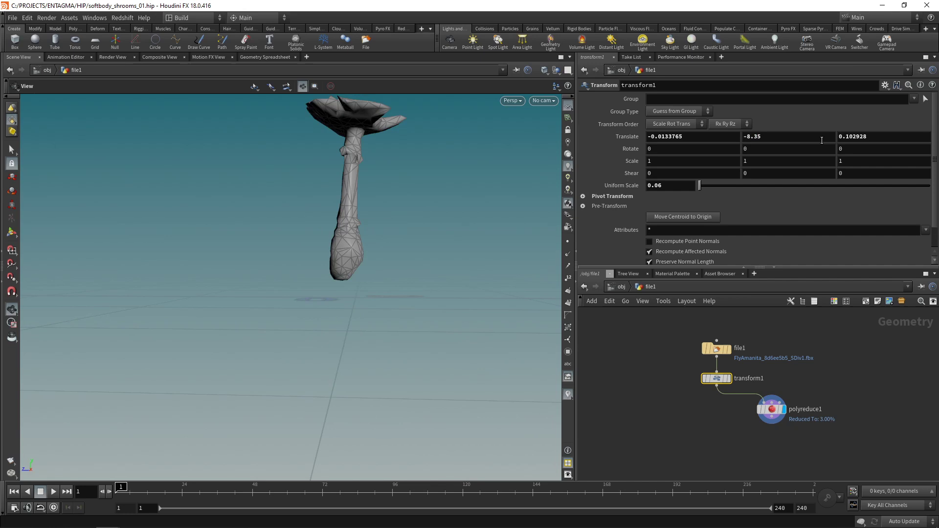
- Add a Group Create node below PolyReduce making a point group named 'pin'
key(Tab)
text(group)
key(Return)
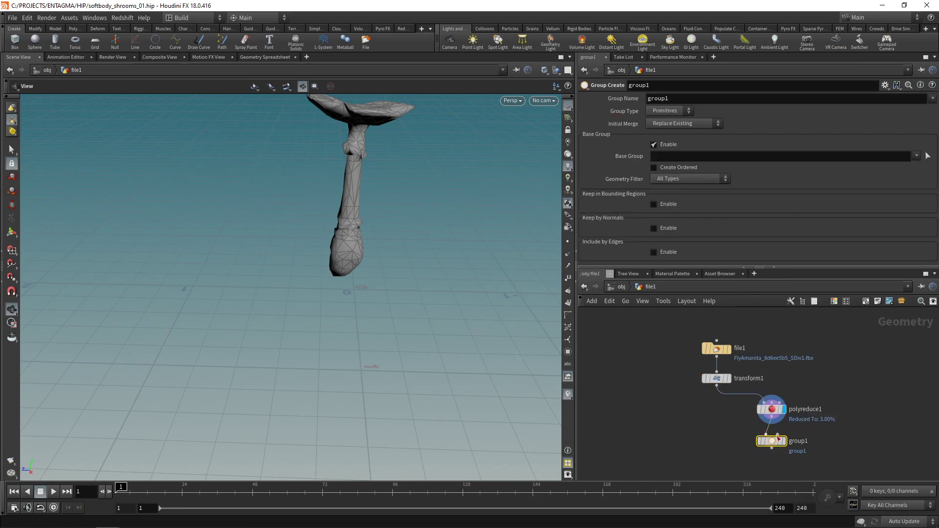
click(771, 441)
click(668, 110)
click(666, 120)
double_click(666, 98)
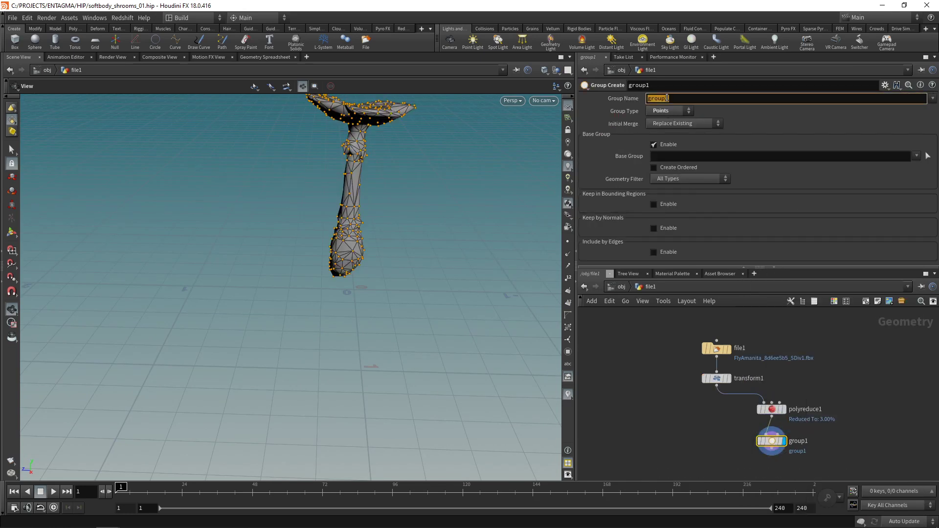
text(pin)
key(Return)
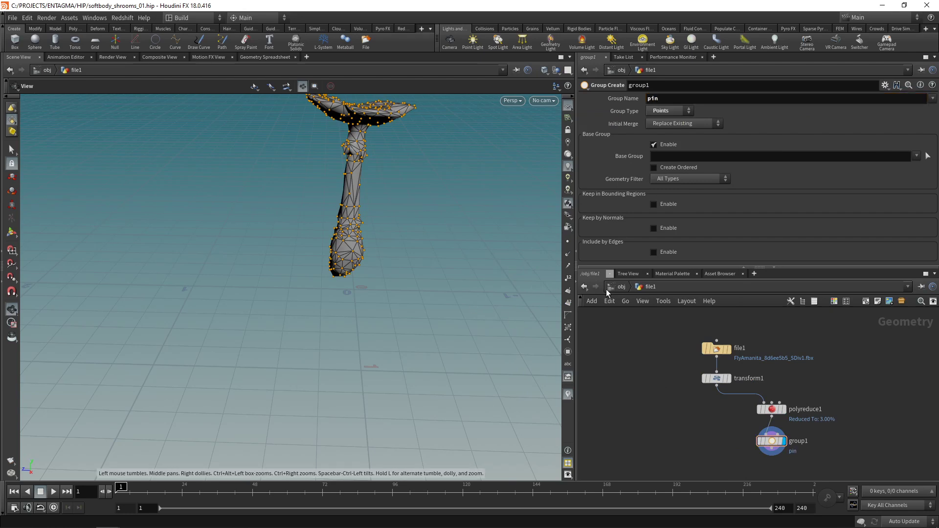
- Limit the pin group to a bounding box with Size Y 0.3 around the stem base
click(654, 145)
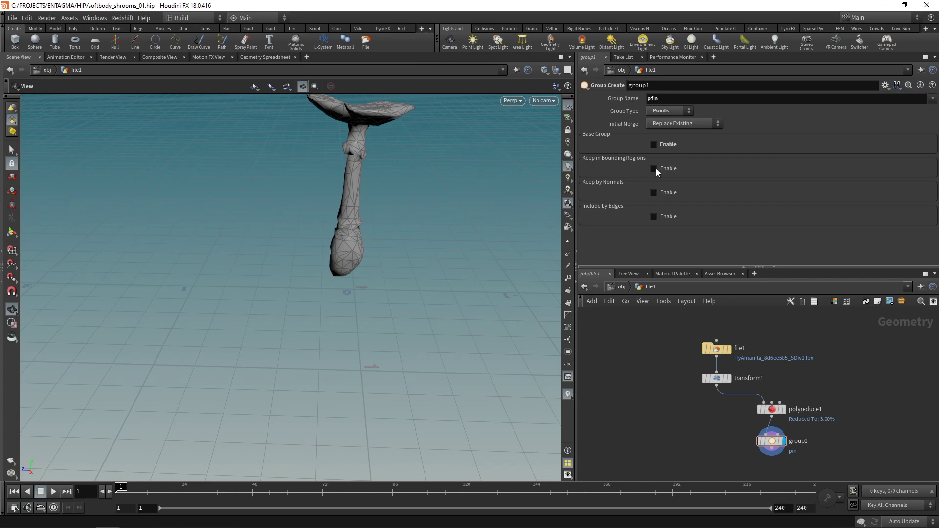
click(654, 169)
drag(429, 280, 486, 248)
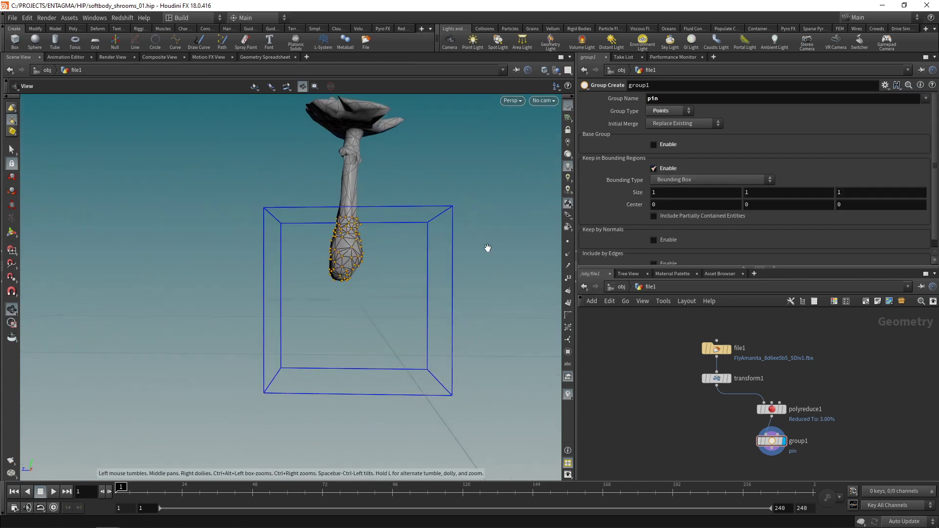
click(761, 192)
key(BackSpace)
text(0.3)
key(Return)
drag(386, 289, 413, 281)
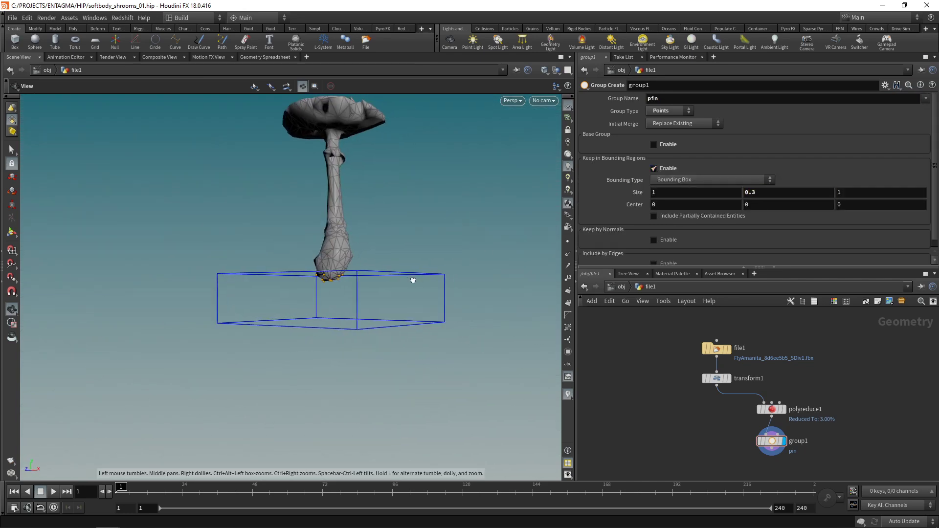
drag(326, 278, 271, 286)
key(f)
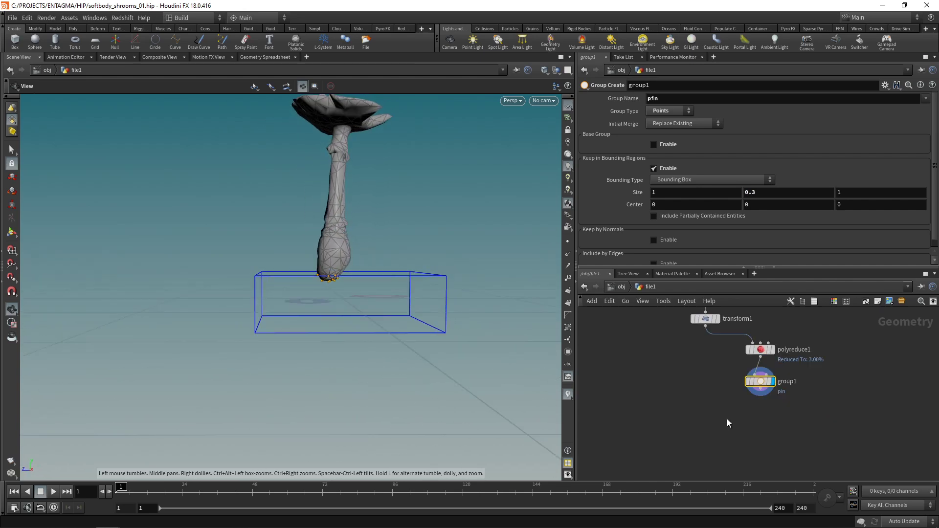
key(Tab)
- Add a Copy and Transform node making 6 copies, each rotated 60 degrees in Z
text(copy)
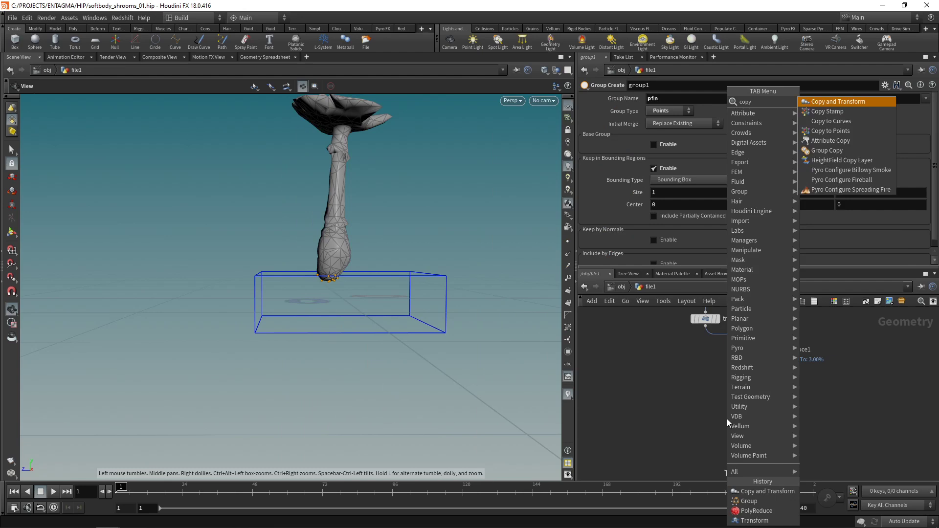
key(Return)
click(759, 416)
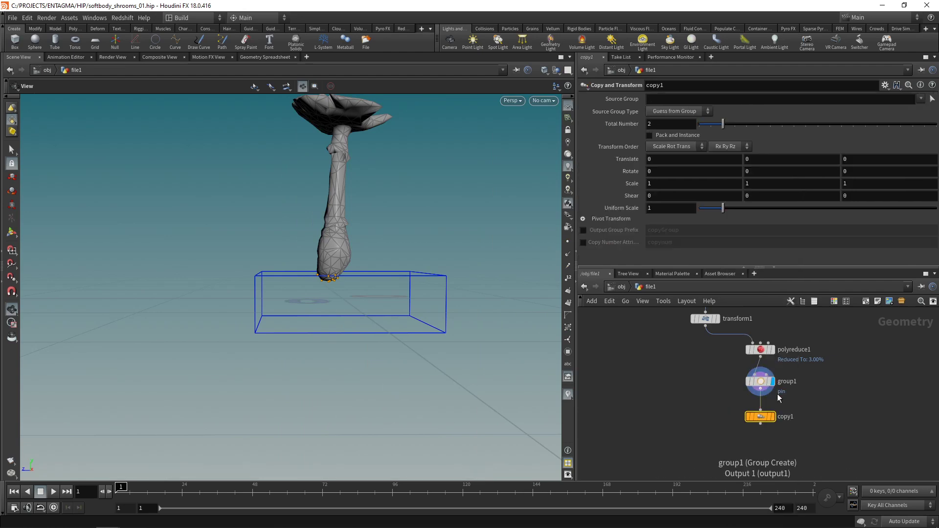
click(773, 416)
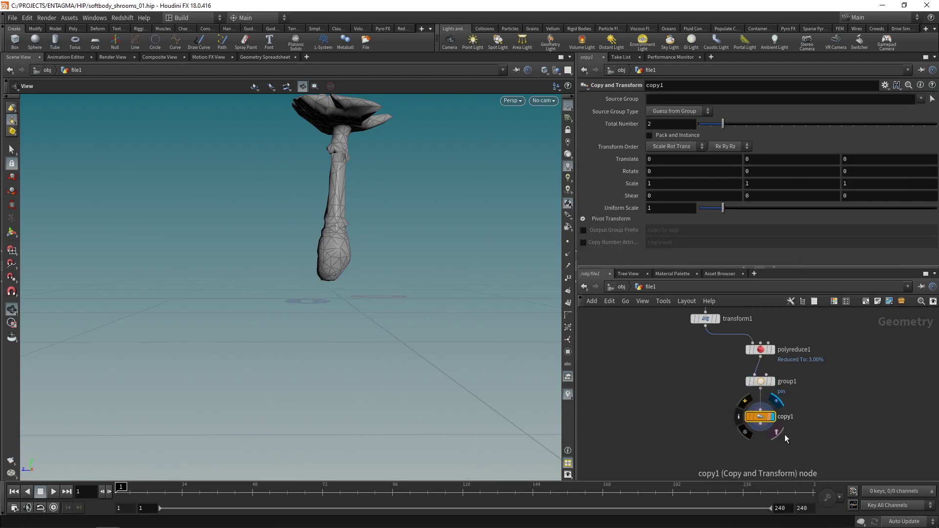
click(850, 168)
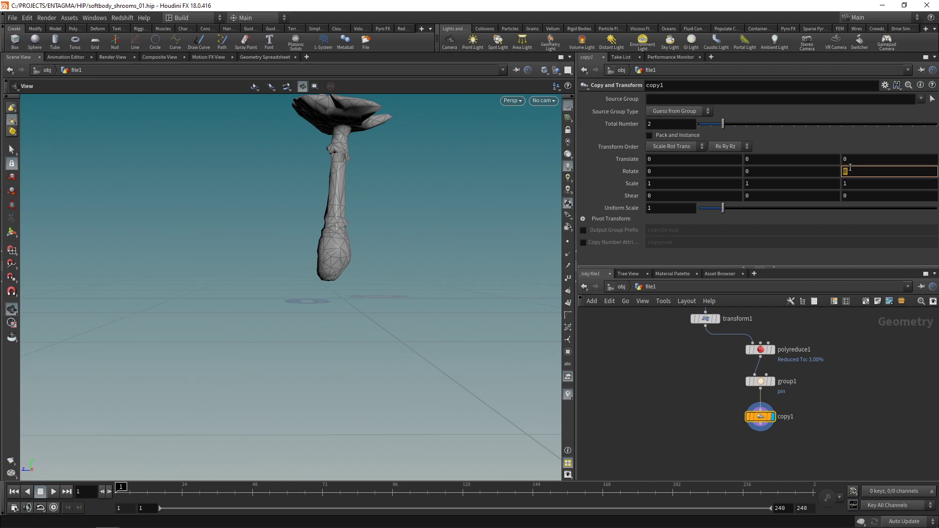
text(60)
key(Return)
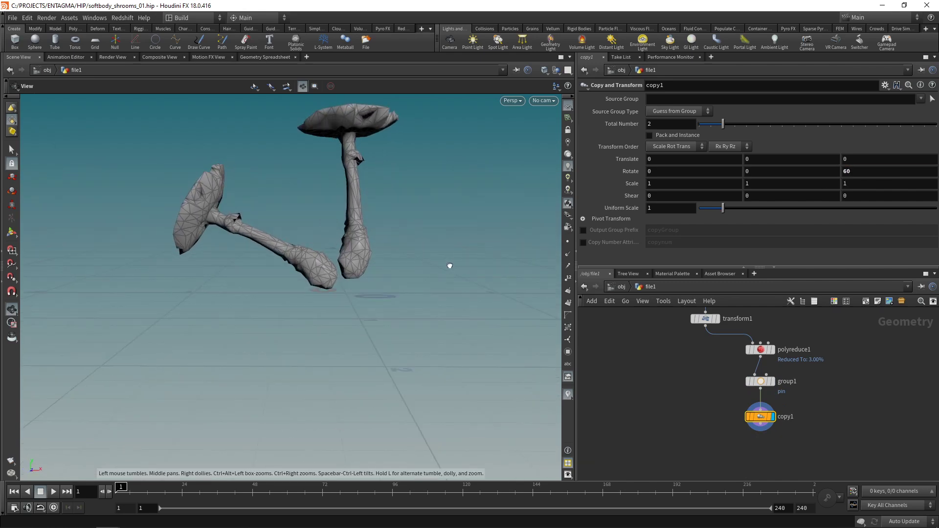
click(682, 126)
scroll(682, 125, up, 3)
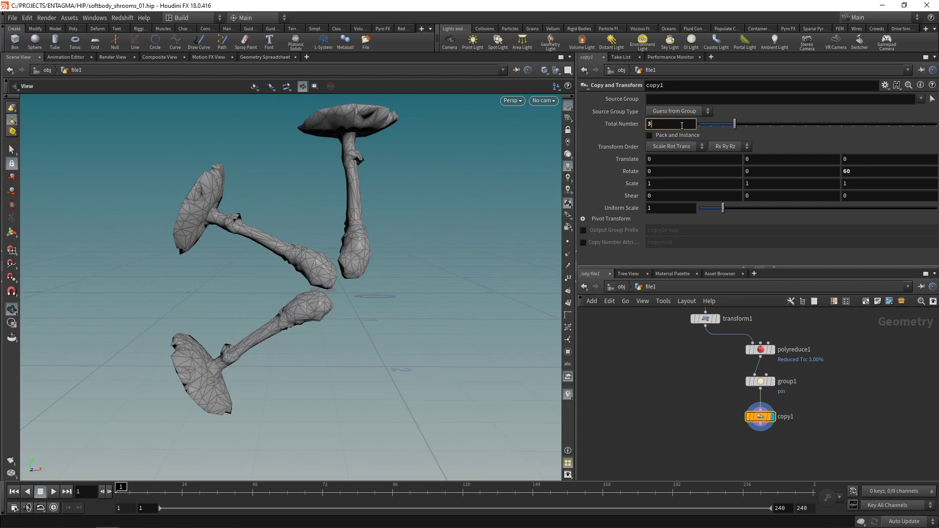
scroll(681, 125, up, 1)
scroll(447, 315, down, 4)
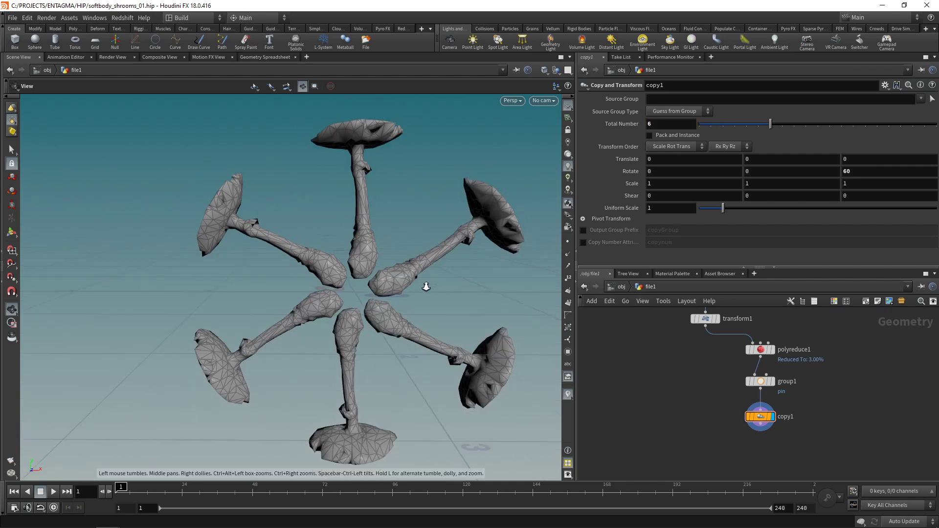
middle_drag(406, 304, 343, 260)
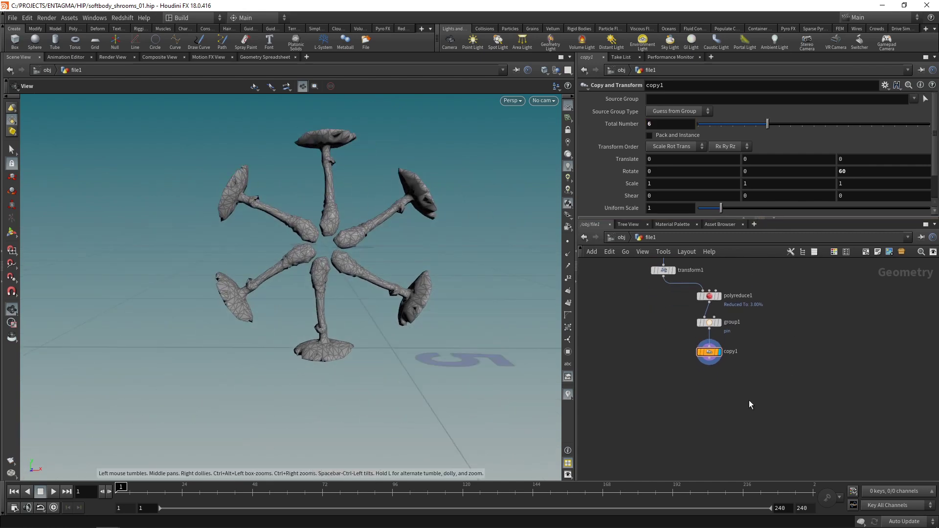
- Add Vellum Configure Strut Softbody, creating vellumcloth1 and vellumstruts1 below copy1
key(Tab)
text(vellconf)
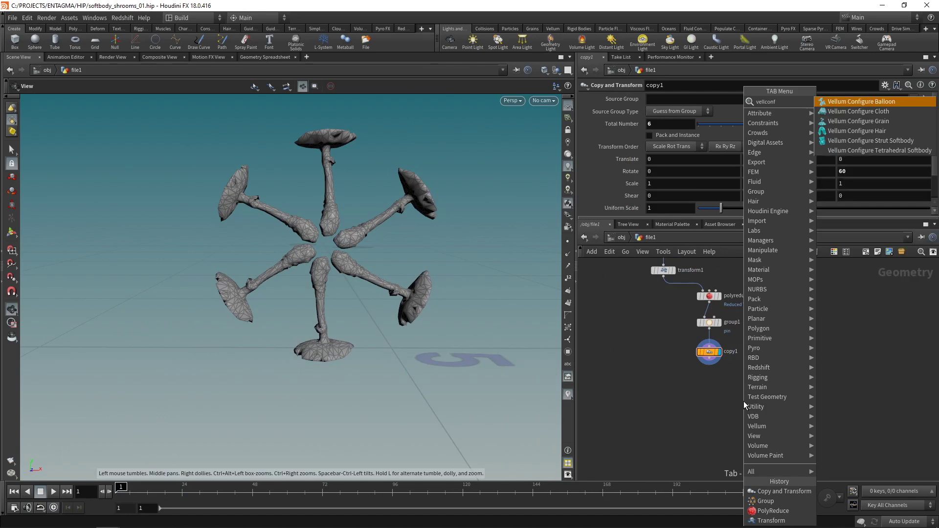
key(Down)
key(Down)
key(Down)
key(Down)
key(Return)
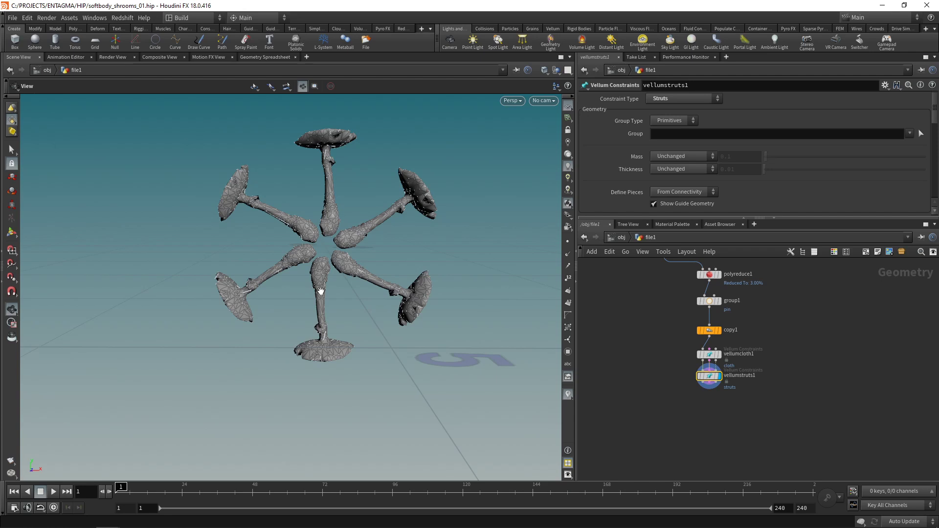
drag(758, 218, 757, 391)
- Pin vellumcloth1 to the pin group with Match Animation enabled
click(709, 412)
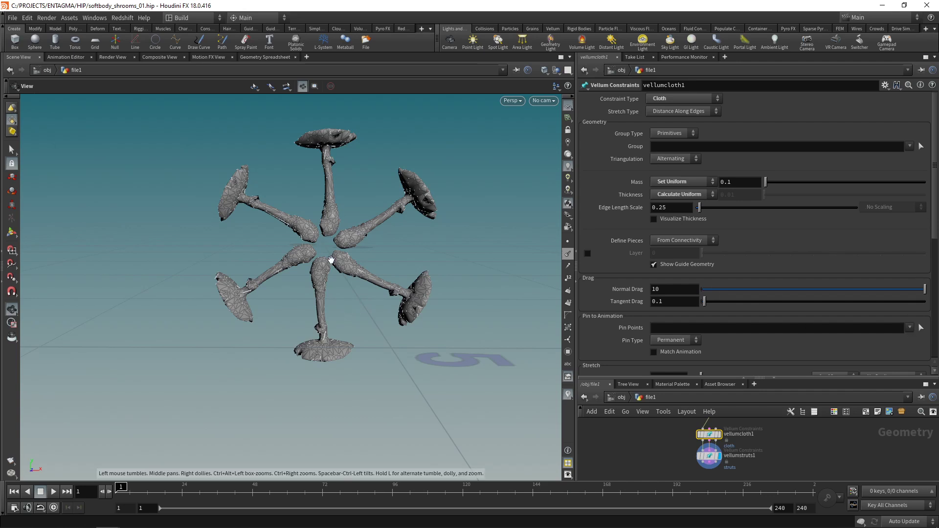
click(909, 327)
click(912, 338)
click(653, 351)
- Set the cloth's bend stiffness multiplier to 1e+7
scroll(612, 270, down, 8)
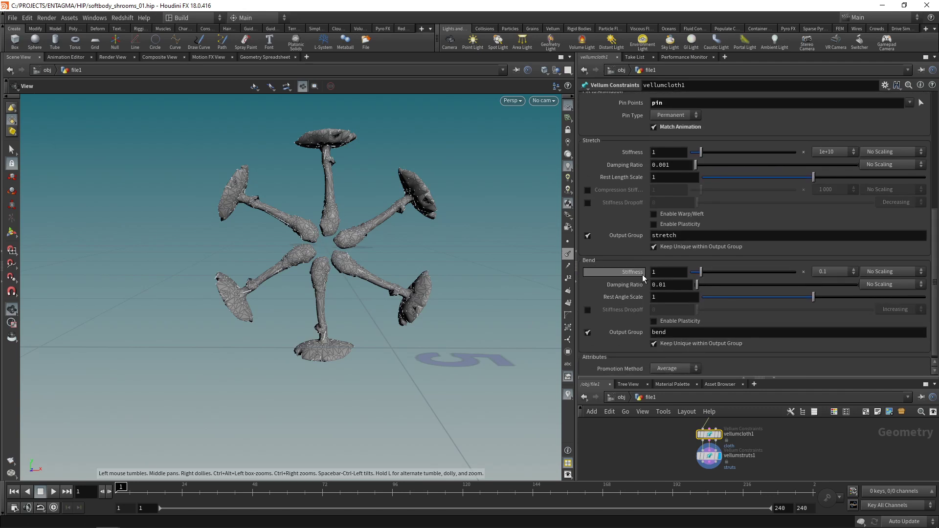
drag(701, 272, 811, 279)
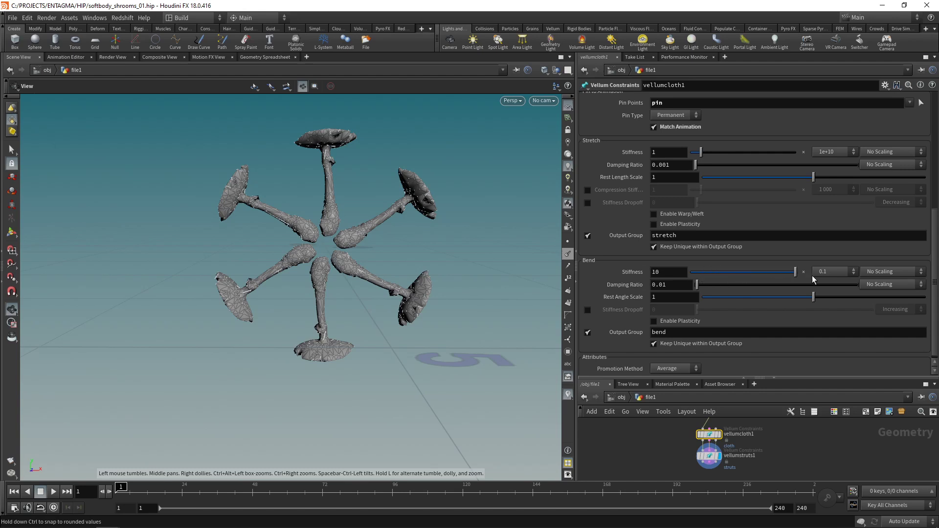
drag(744, 275, 769, 275)
key(ctrl+z)
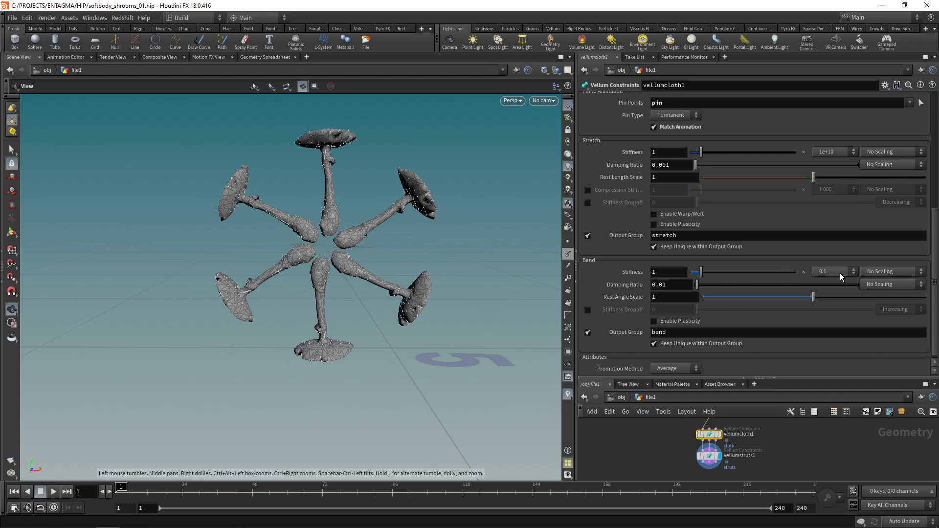
click(840, 273)
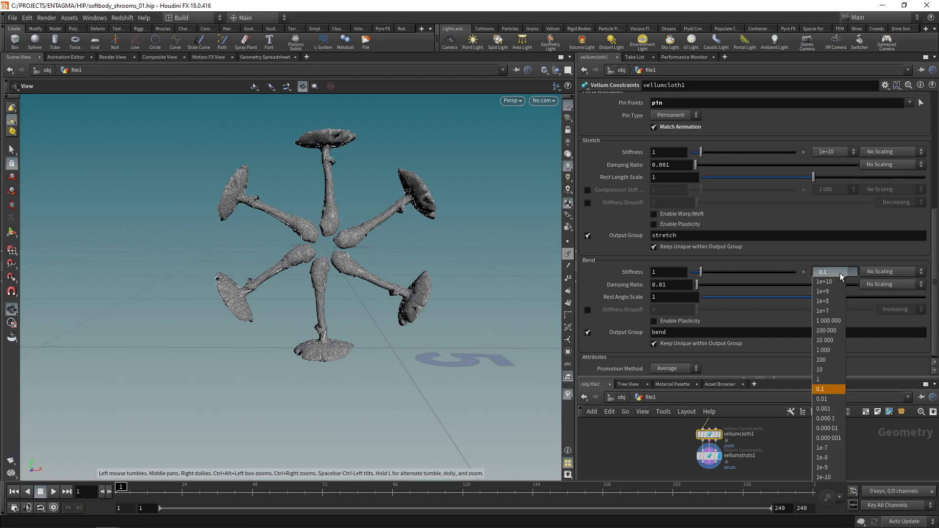
click(829, 312)
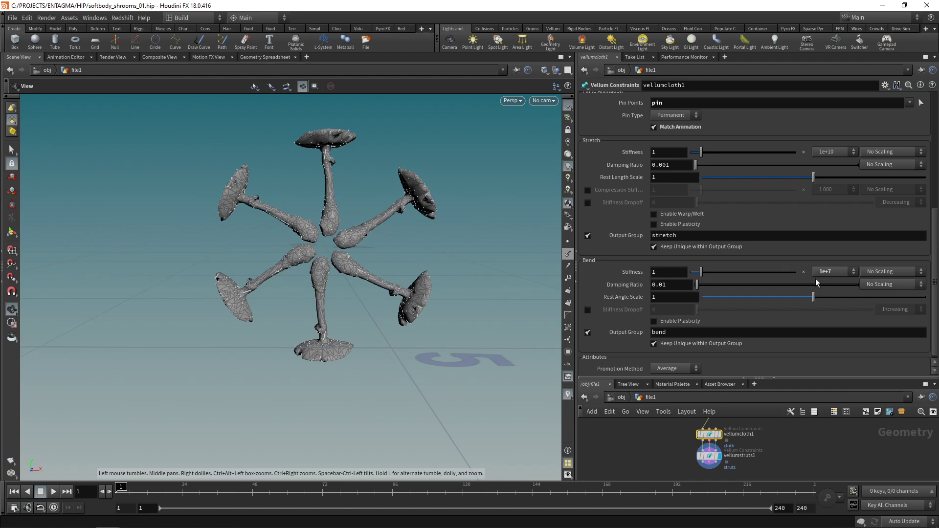
- Give vellumstruts1 3 constraints per point, 0.4 direction jitter and a 1000 stretch multiplier
drag(660, 449, 746, 473)
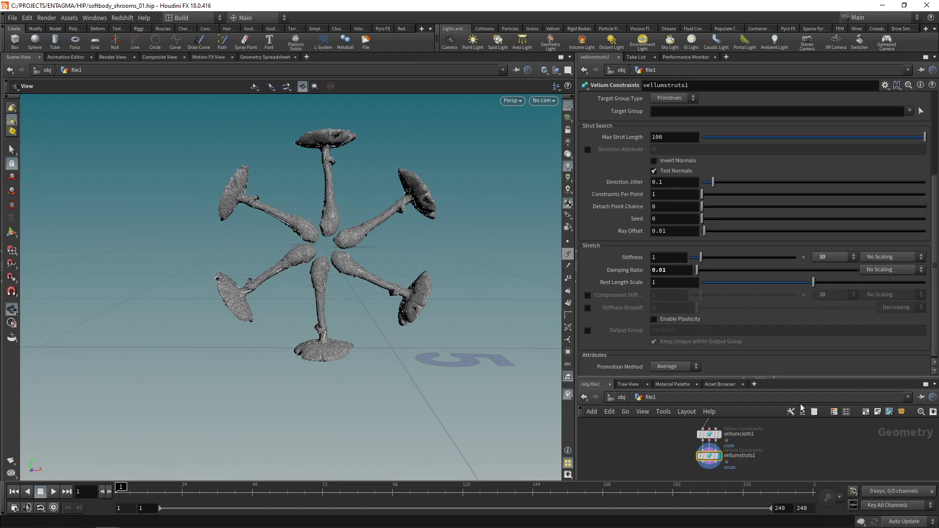
click(669, 195)
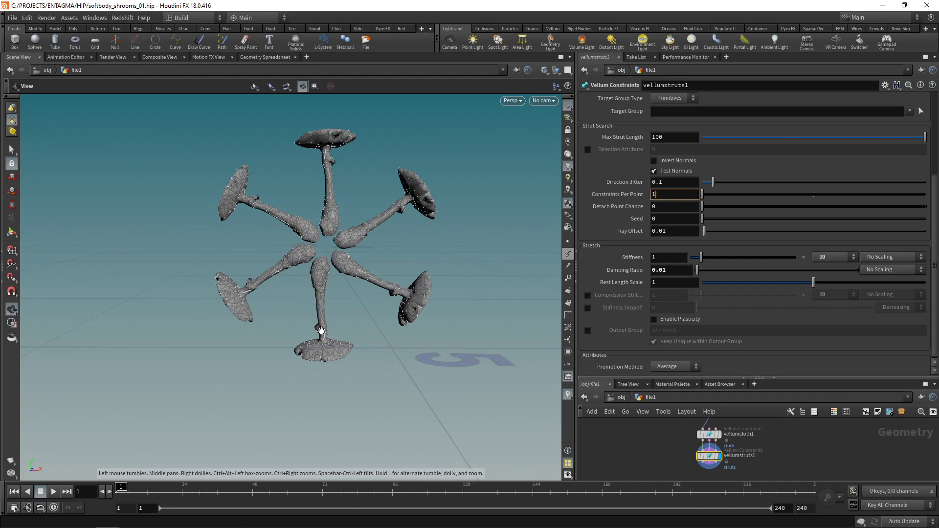
scroll(664, 194, up, 2)
click(665, 182)
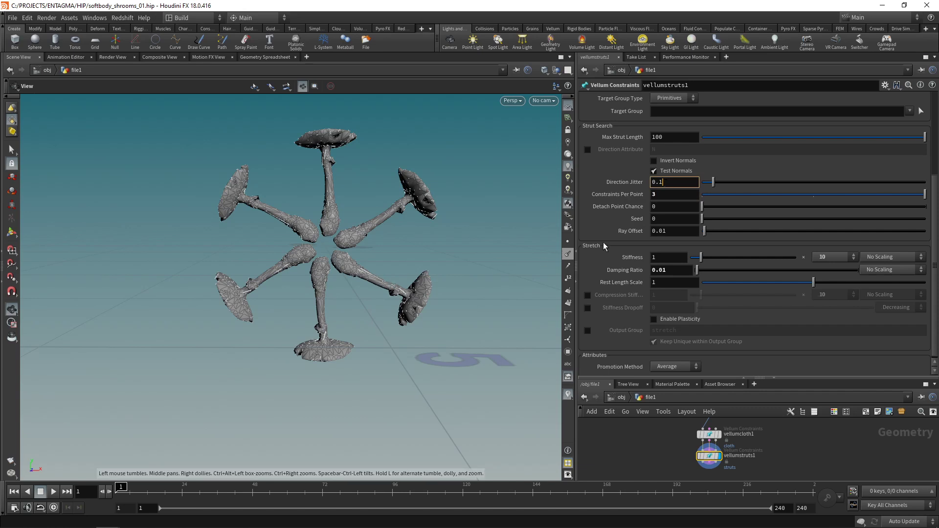
scroll(673, 182, up, 2)
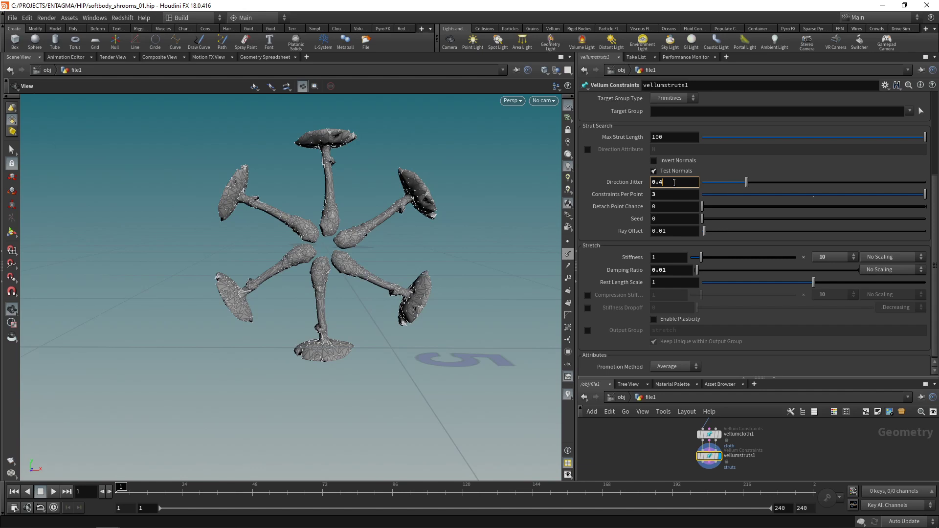
scroll(674, 183, up, 1)
click(832, 257)
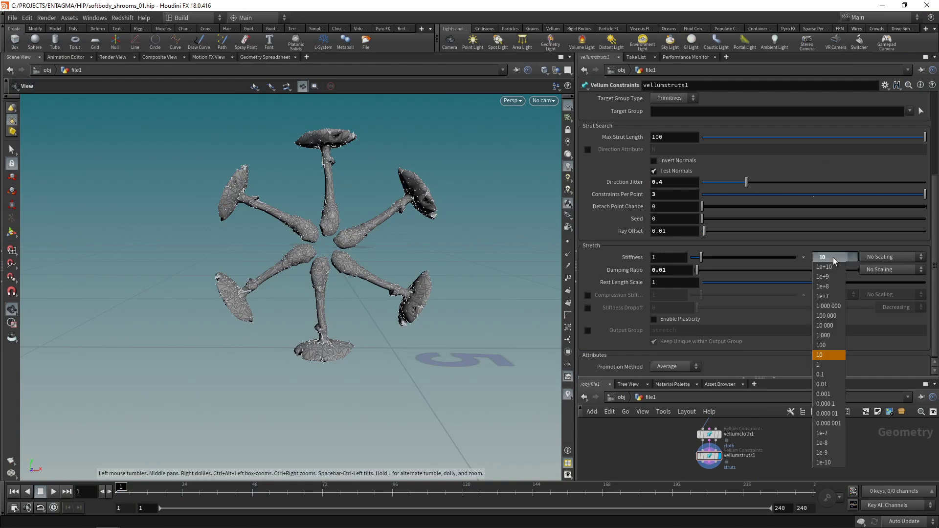
click(834, 335)
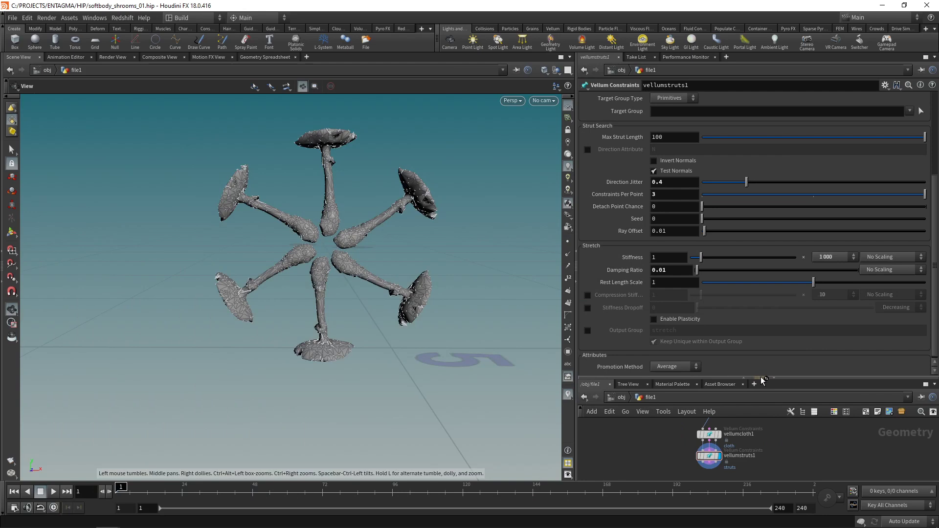
drag(763, 380, 758, 292)
- Add a Vellum Solver below the struts with 4 substeps and 16 constraint iterations
key(Tab)
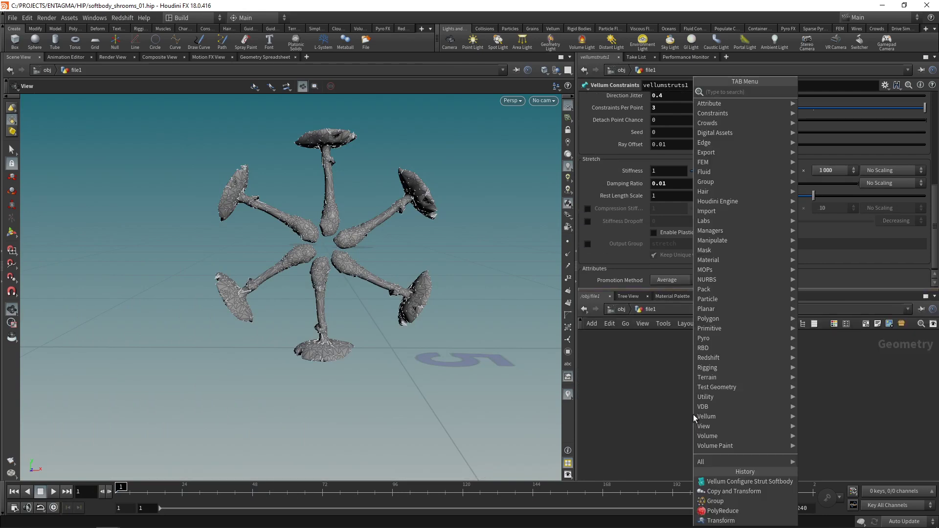
text(vellum s)
key(Return)
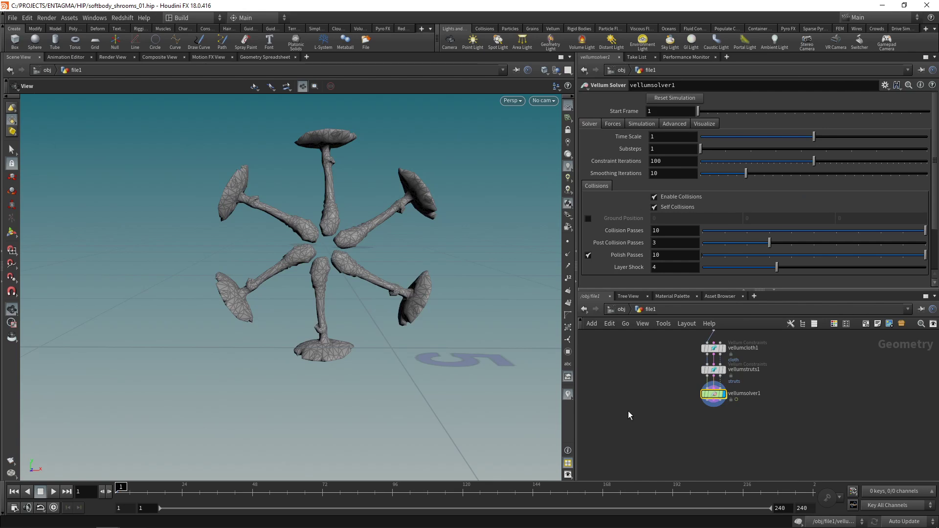
click(652, 410)
click(663, 150)
text(4)
click(666, 159)
text(16)
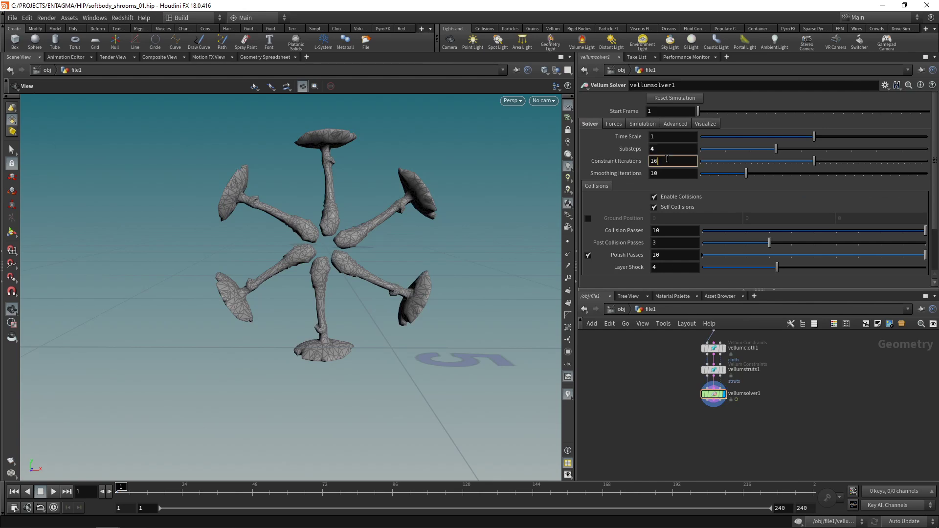
key(Return)
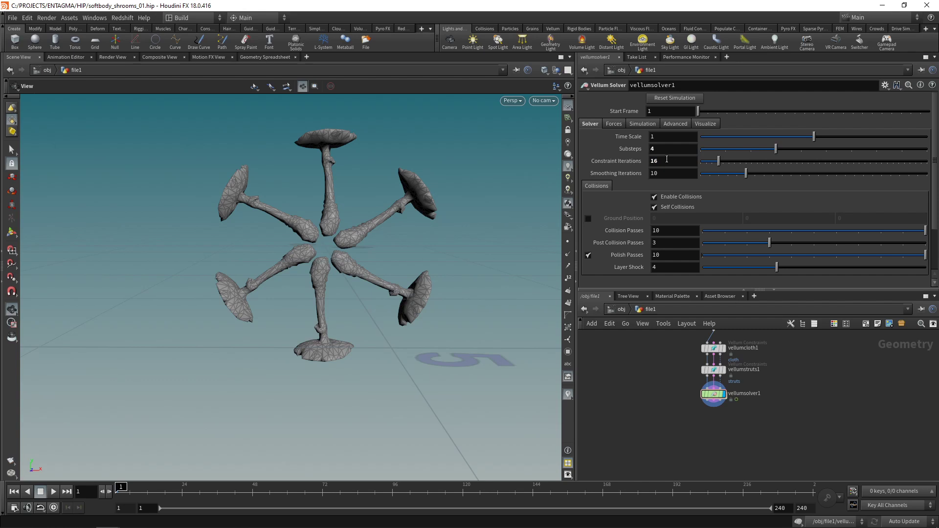
- Set the solver's gravity Y to -3 and save the scene
click(613, 124)
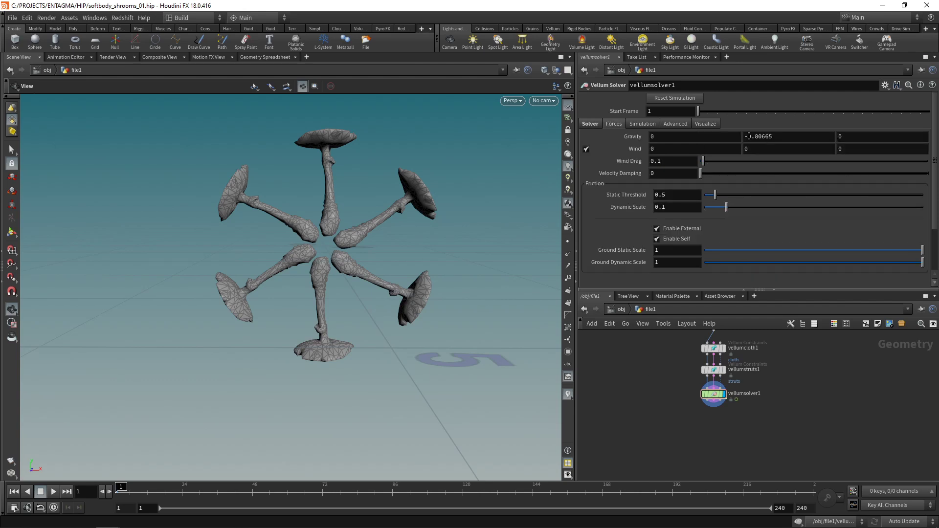
click(749, 136)
text(-3)
key(Return)
key(ctrl+s)
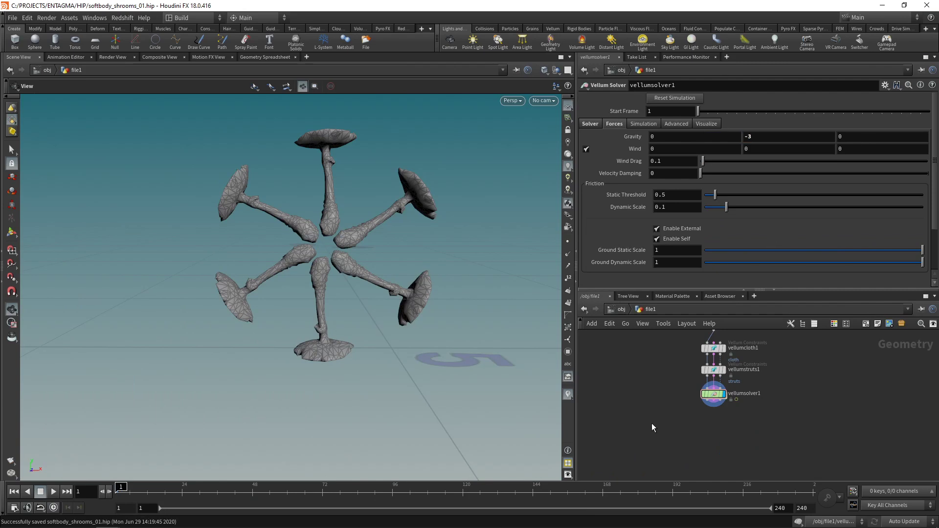
- Run the simulation to about frame 48, rewind, and show vellumcloth1's pin settings
click(53, 491)
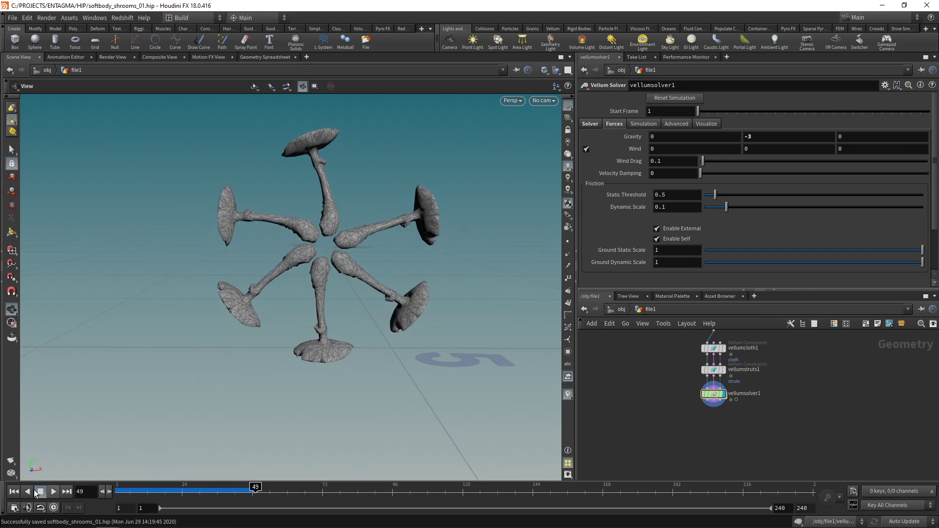
click(14, 492)
middle_drag(637, 348, 643, 387)
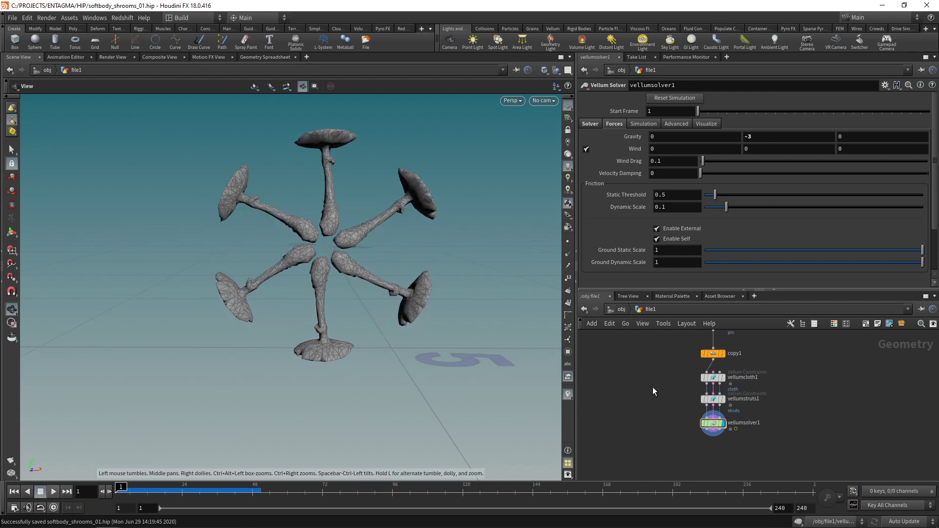
click(697, 377)
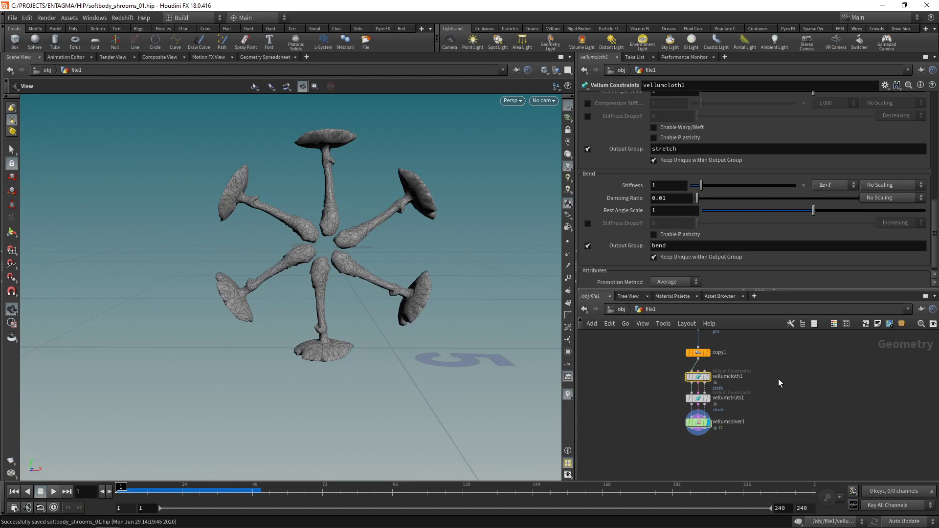
drag(936, 235, 933, 166)
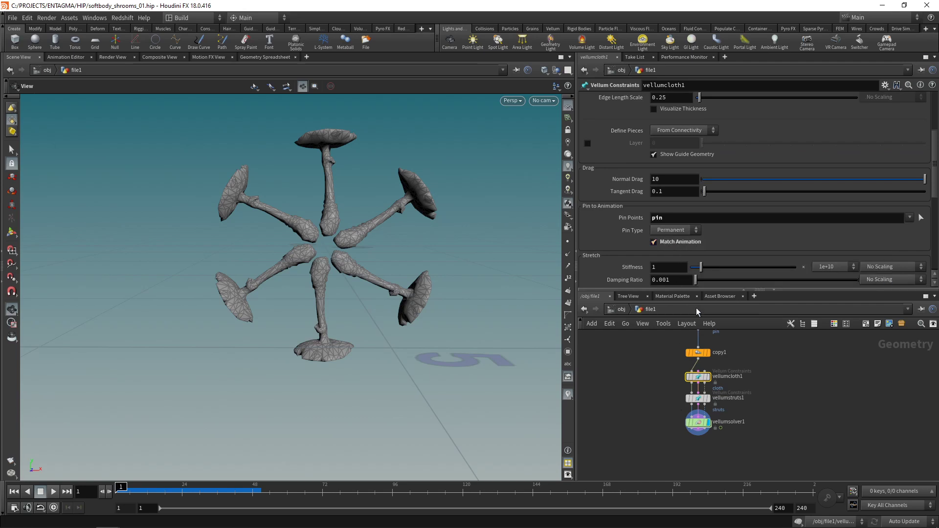
drag(696, 290, 701, 209)
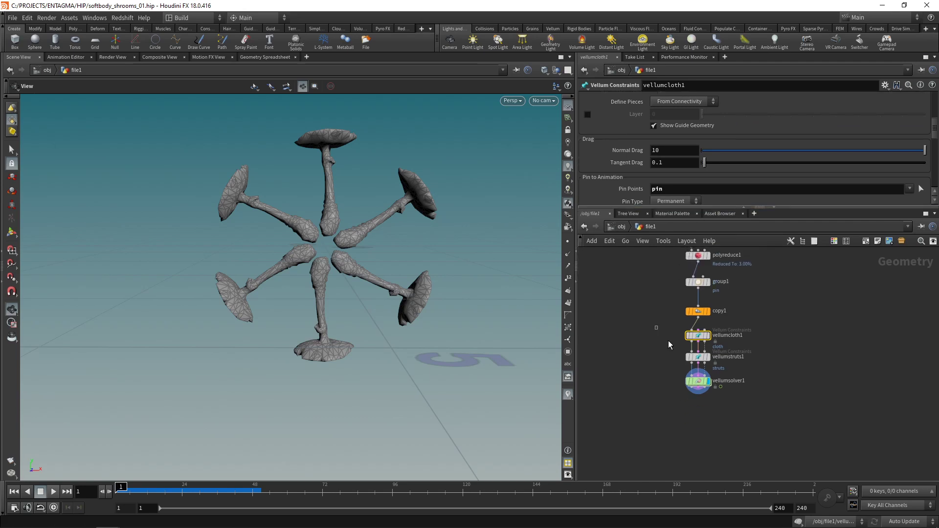
- Move the Vellum nodes down and insert a Transform node between copy1 and vellumcloth1
drag(669, 345, 722, 423)
drag(704, 336, 705, 375)
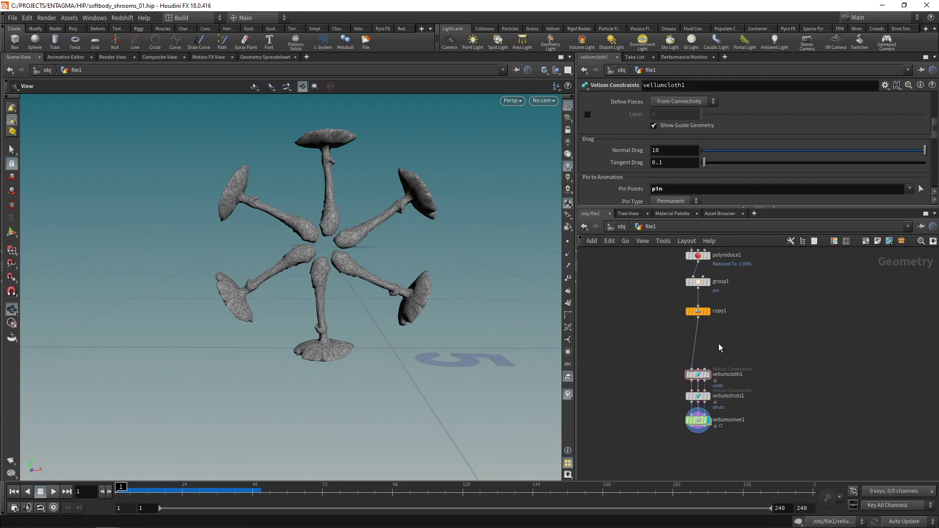
key(Tab)
text(transform)
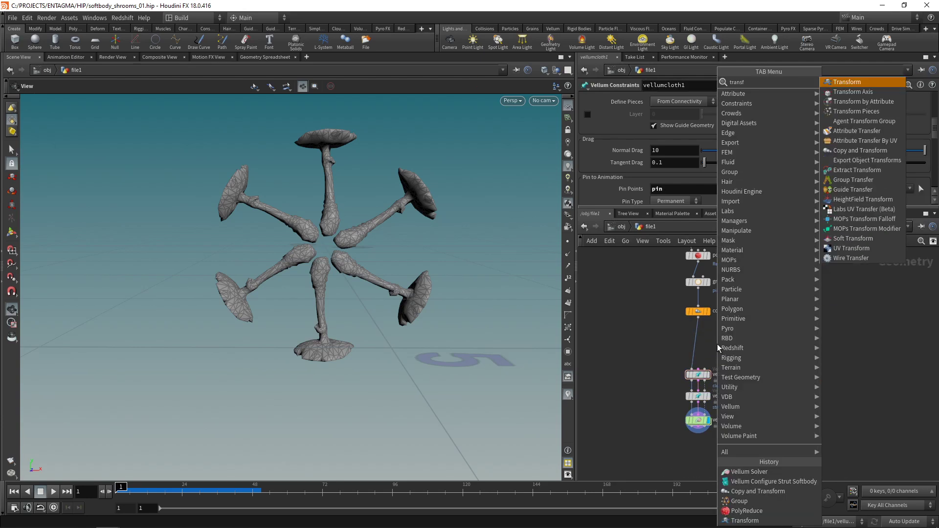
key(Return)
click(698, 342)
- Restrict transform2 to the pin group and set its Rotate Z to $FF
click(914, 98)
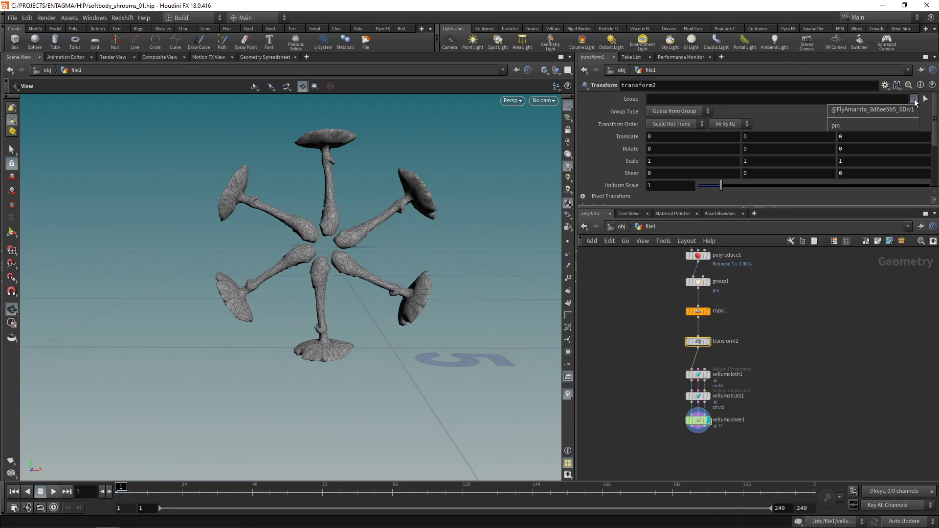
click(878, 122)
click(852, 148)
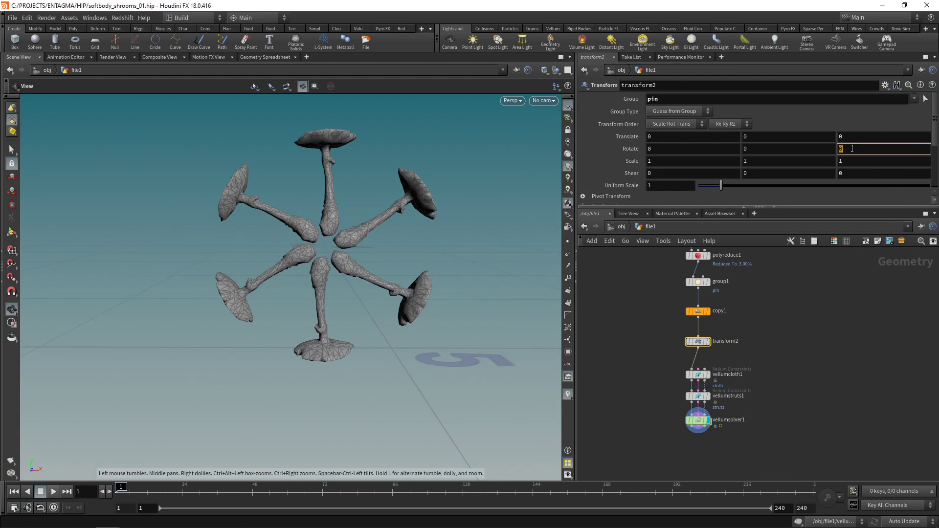
text($FF)
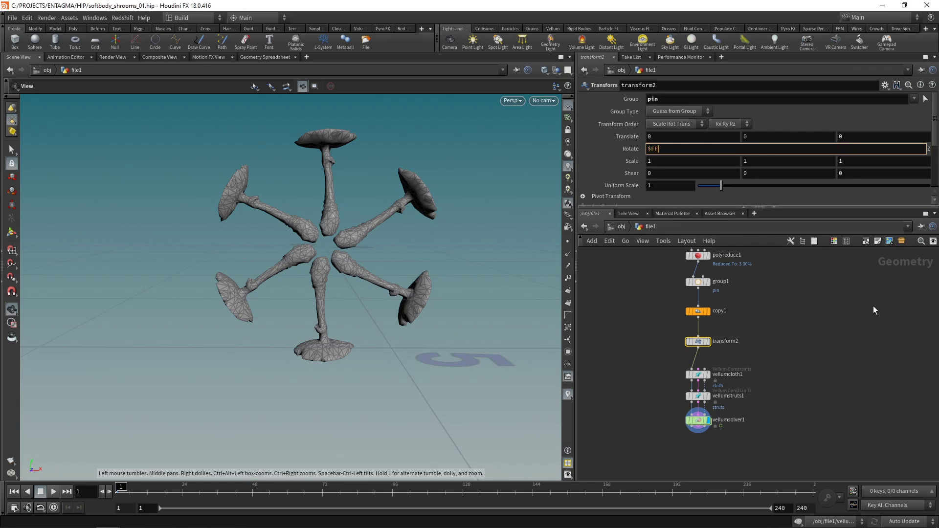
key(Return)
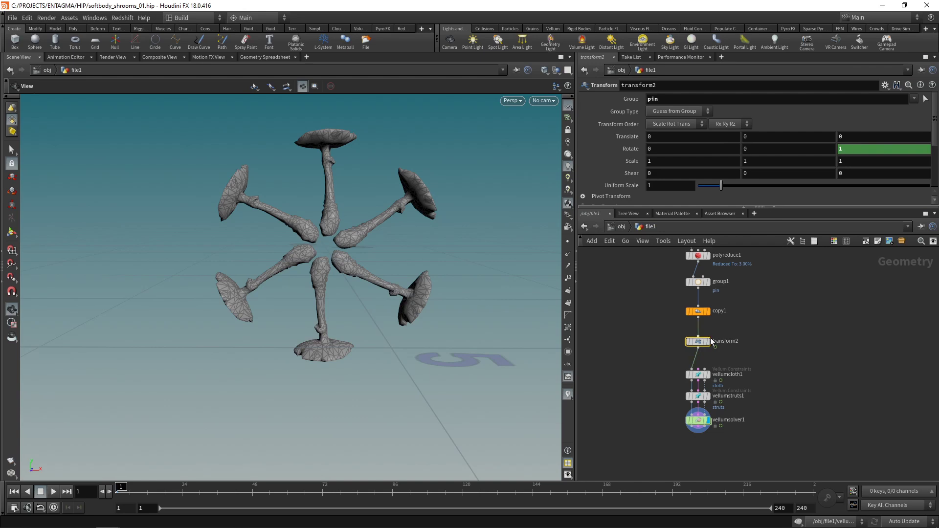
- Preview transform2's rotating pins by playing, then rewind to frame 1
click(709, 342)
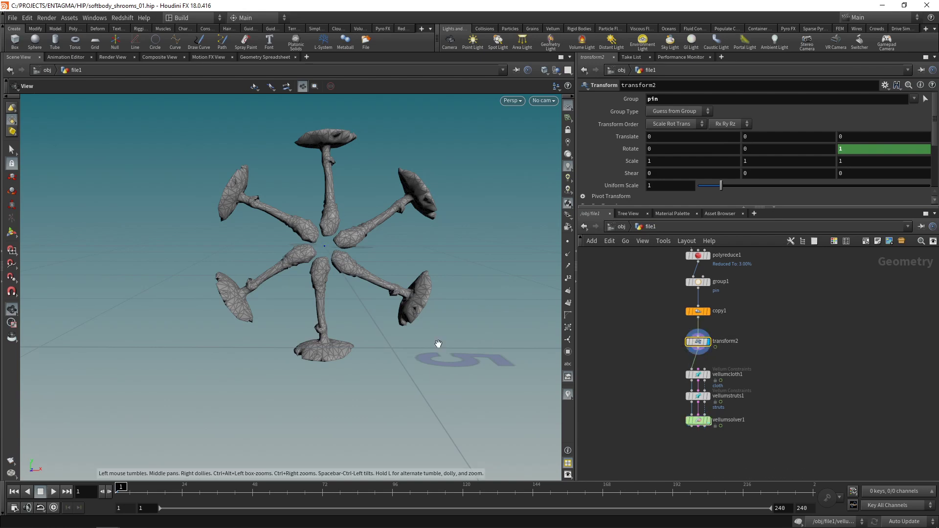
key(Up)
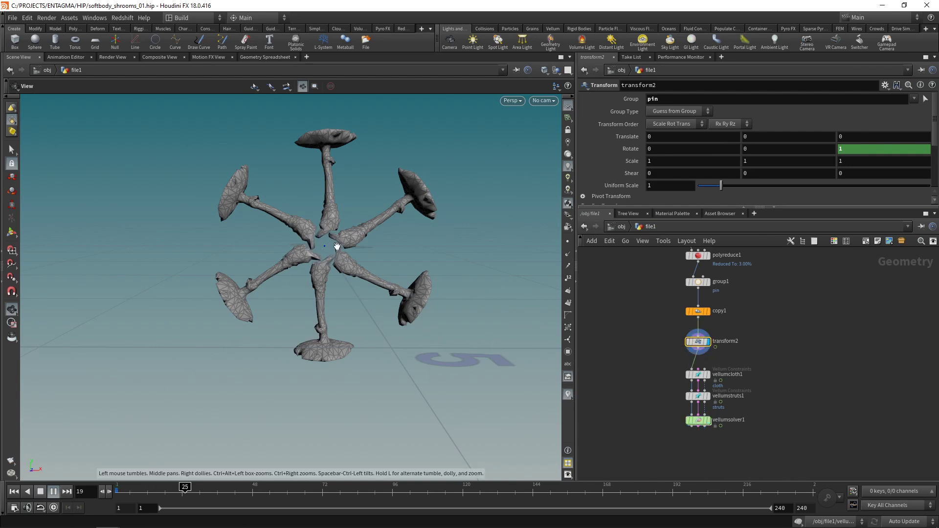
key(ctrl+Up)
- Display vellumsolver1 again, save, run the simulation, then pause and rewind to frame 1
click(708, 420)
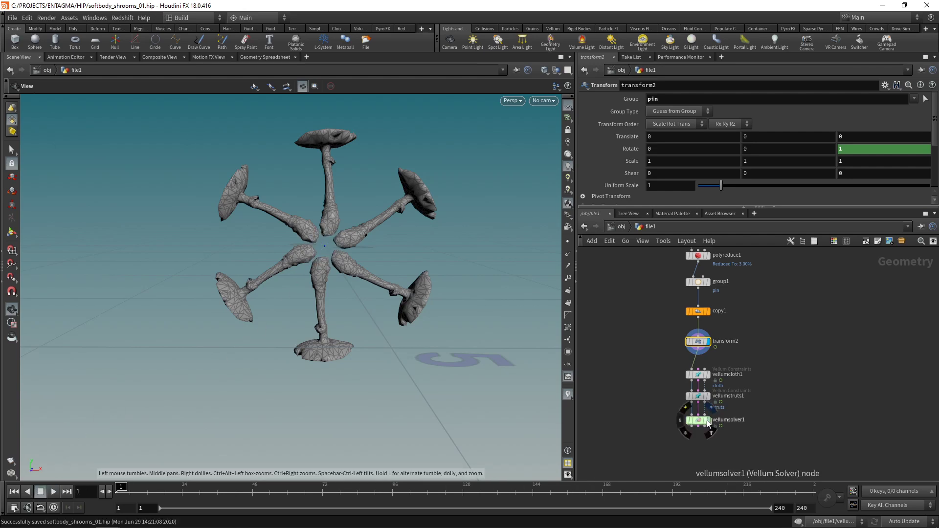
key(ctrl+s)
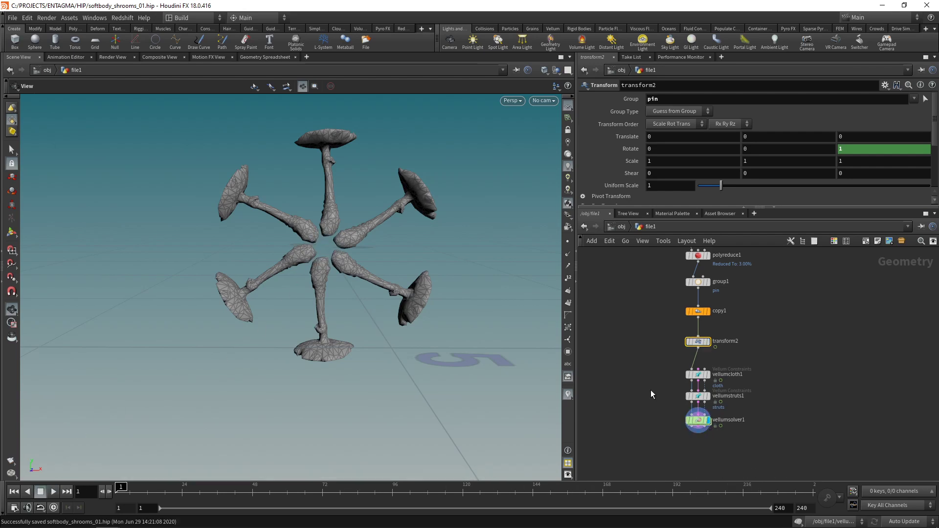
click(49, 491)
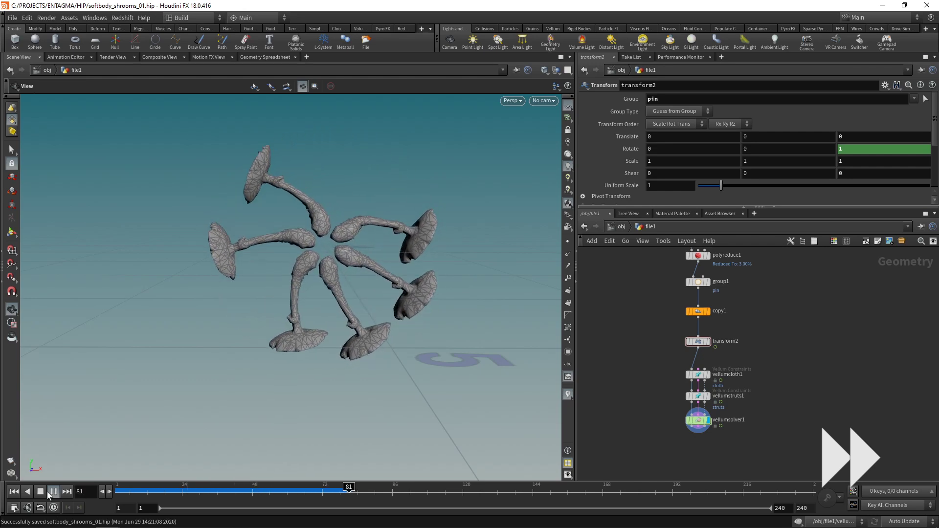
click(49, 491)
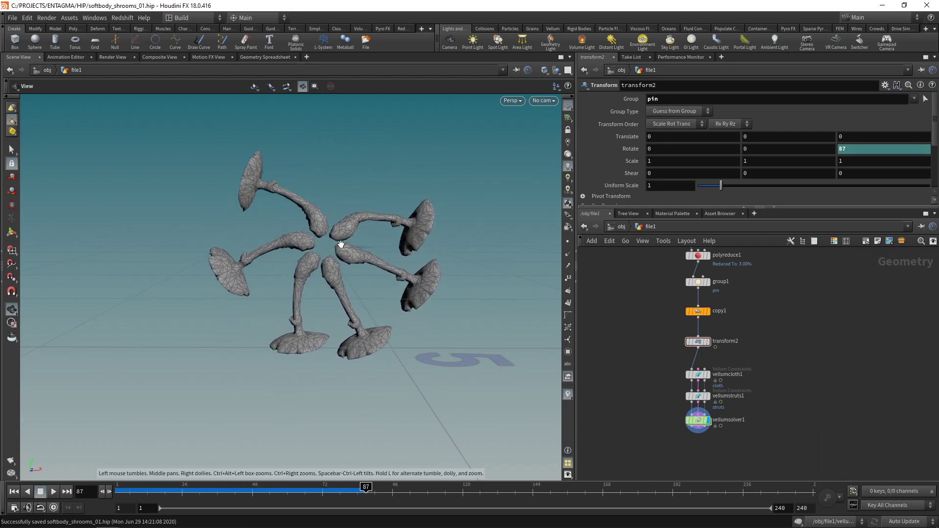
click(14, 491)
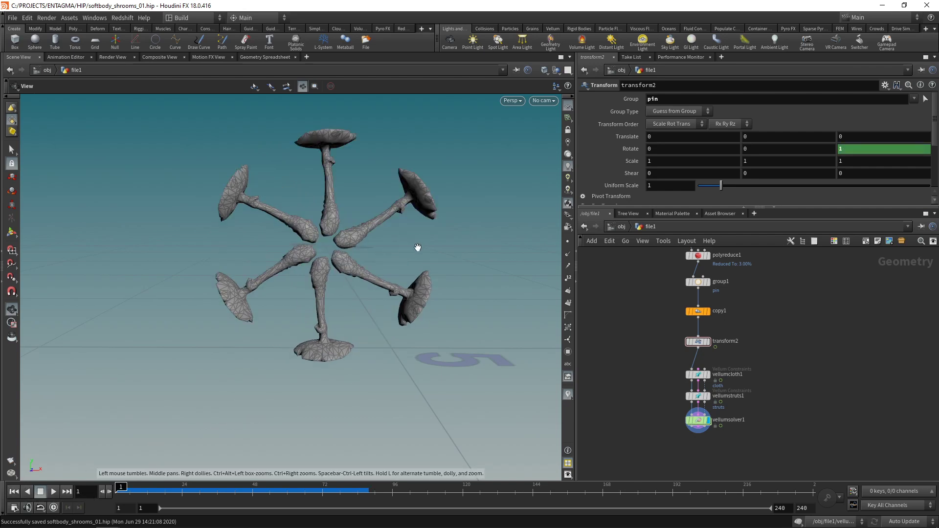
- Add a Tube node with Primitive Type Polygon and display it
key(Tab)
text(tube)
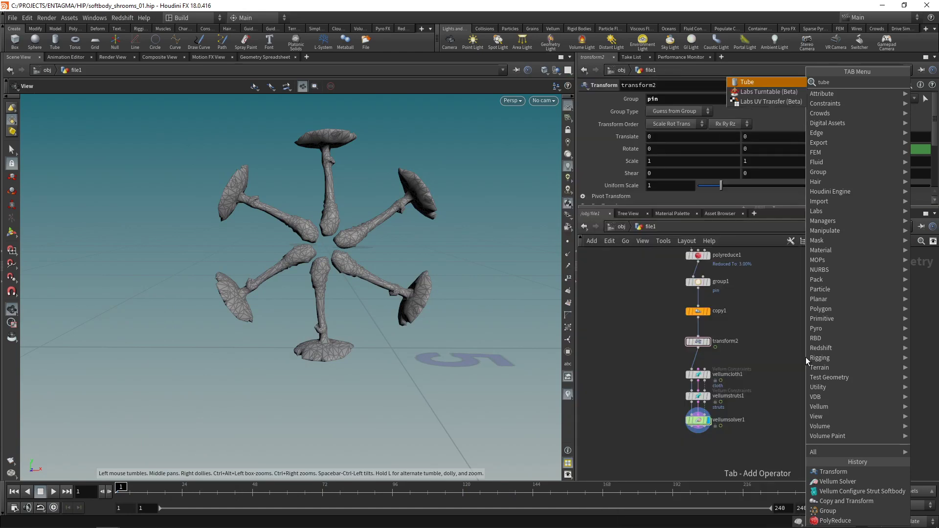
key(Return)
click(805, 357)
click(672, 104)
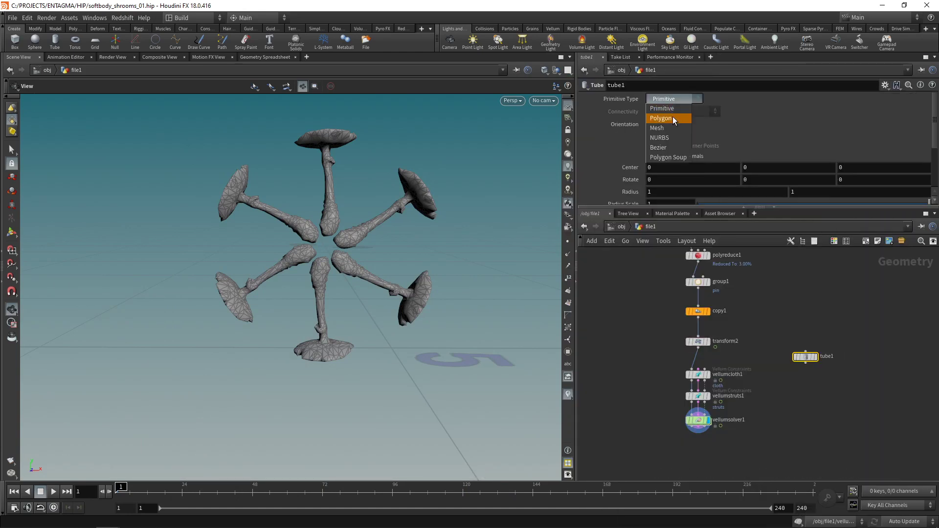
click(672, 116)
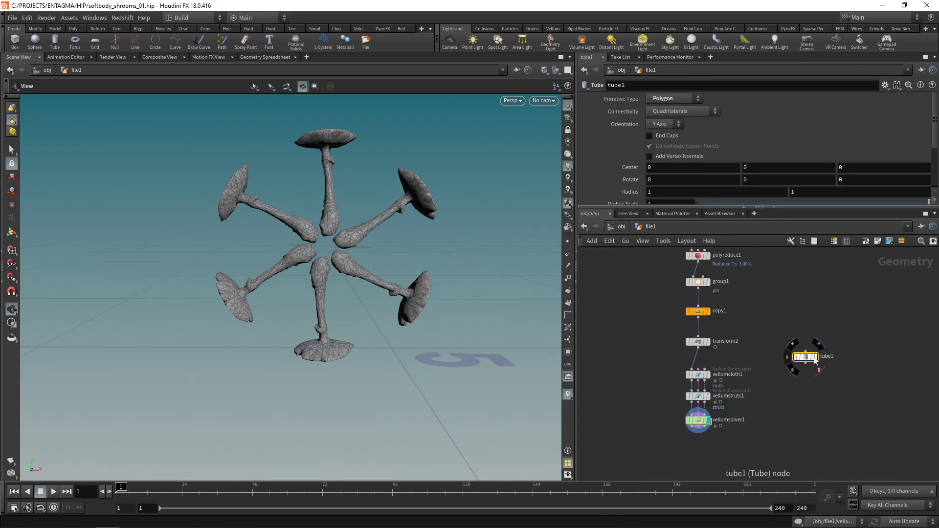
click(814, 357)
- Orient the tube along Z with radius scale 0.11, Center X 0.8 and 16 columns
click(661, 124)
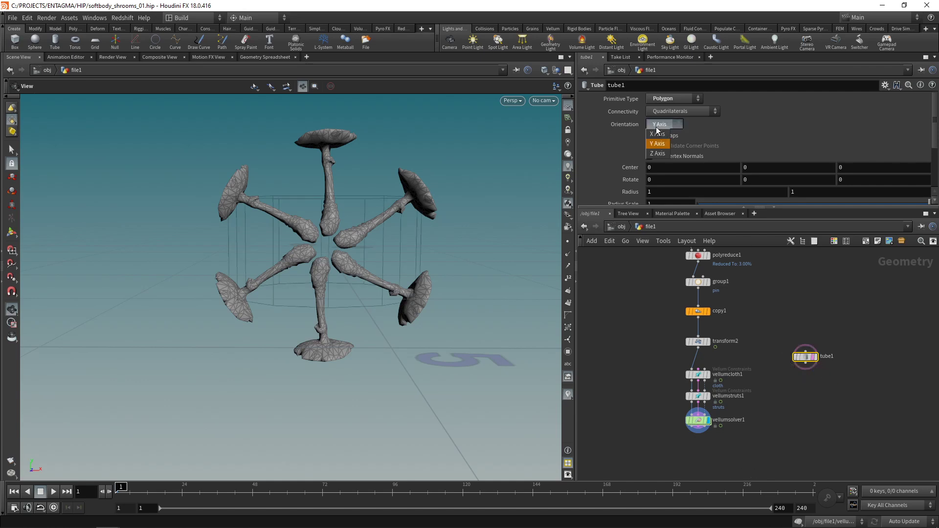
click(657, 153)
click(665, 204)
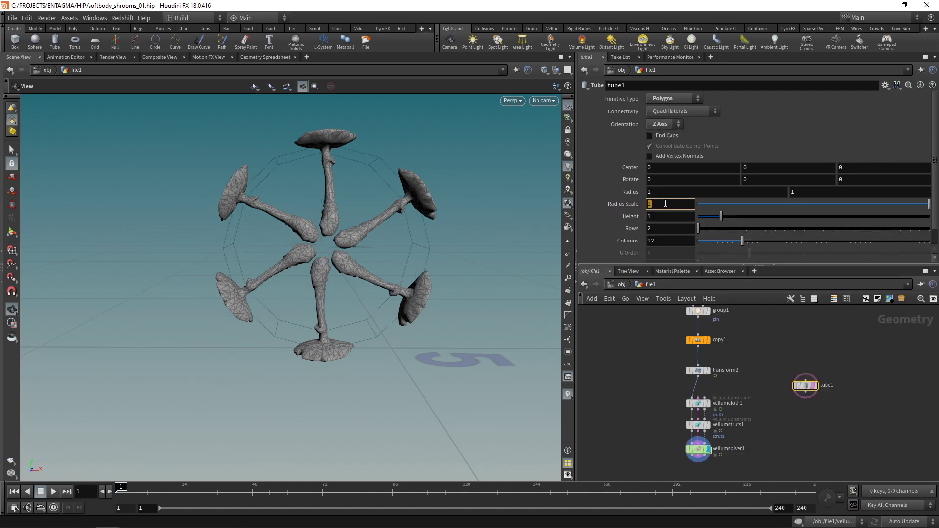
text(0.11)
key(Return)
click(657, 167)
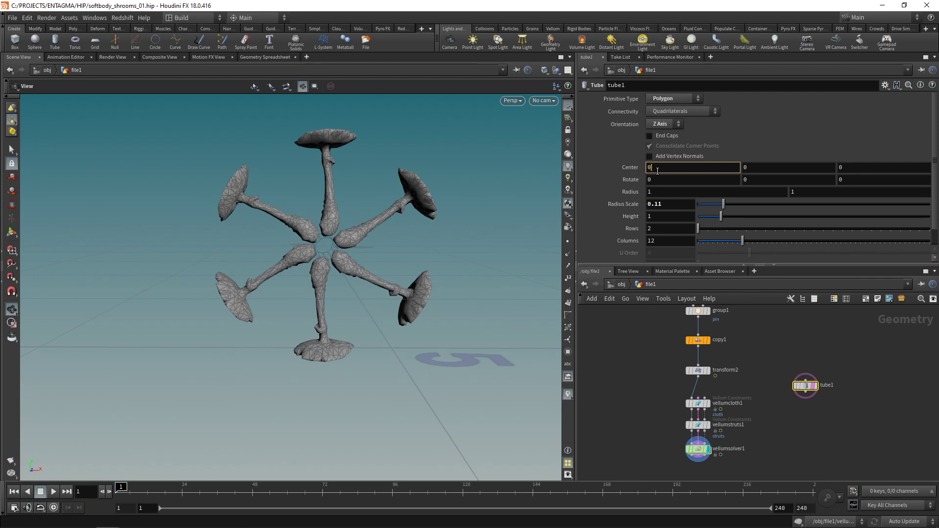
key(Return)
click(664, 241)
text(16)
key(Return)
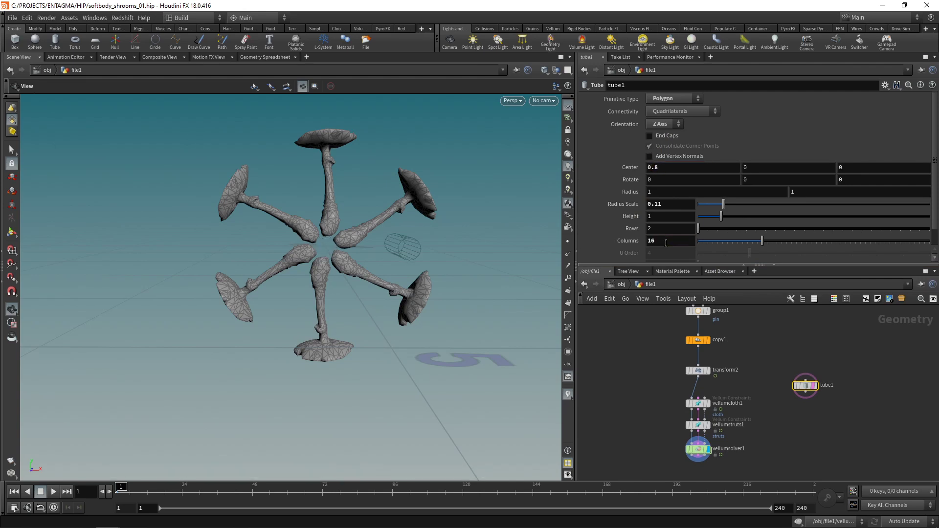
- Wire tube1 into vellumcloth1's collision input and move it up beside transform2
click(708, 401)
click(805, 393)
drag(805, 388, 805, 372)
- Select vellumsolver1, save, play the sim against the tube, then pause and rewind to frame 1
click(703, 449)
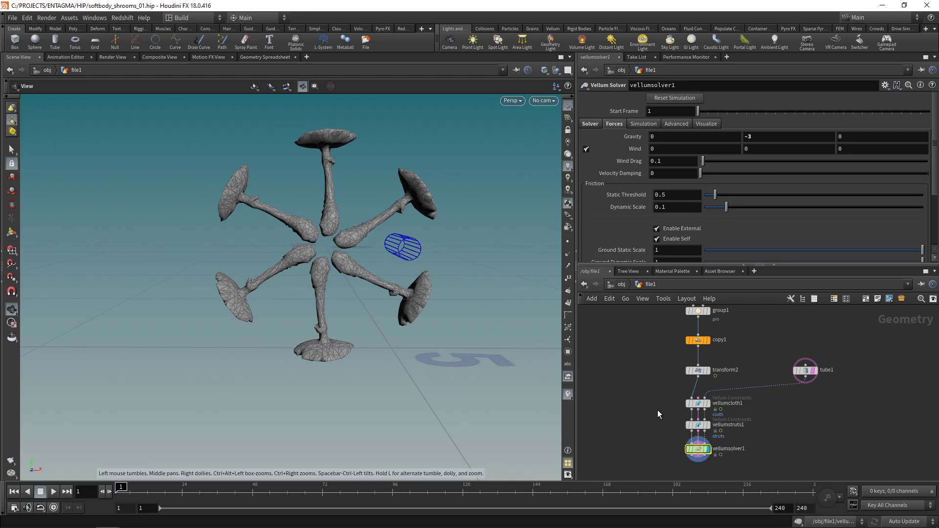
key(ctrl+s)
click(53, 492)
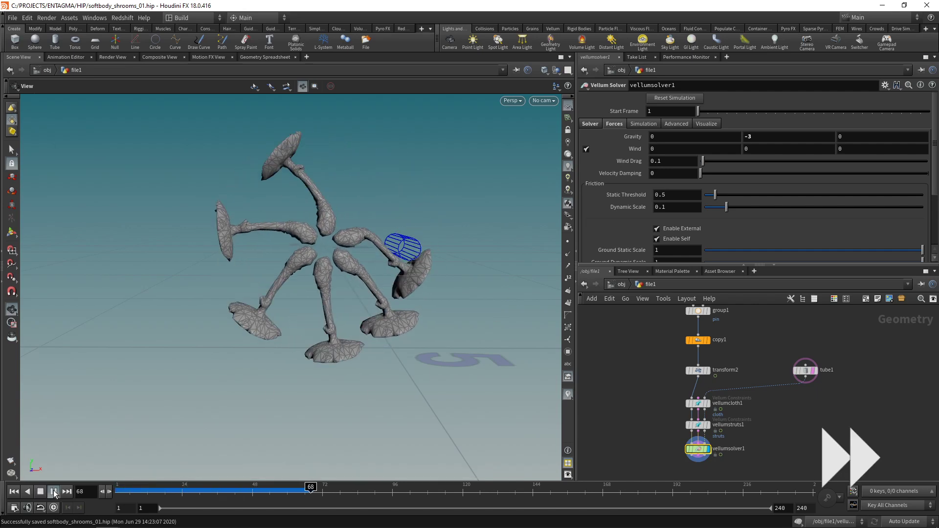
click(54, 491)
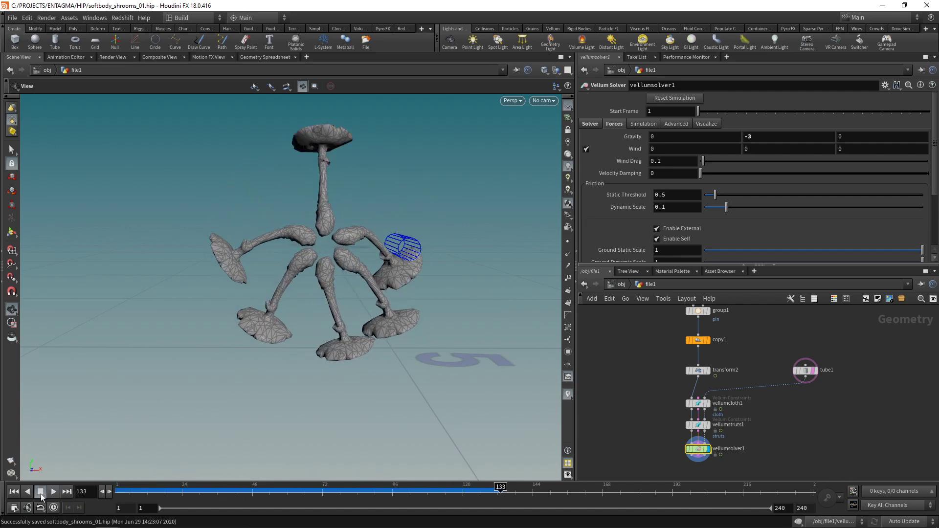
click(14, 492)
- Save, then check the single source mushroom and transform2's six-mushroom ring
key(ctrl+s)
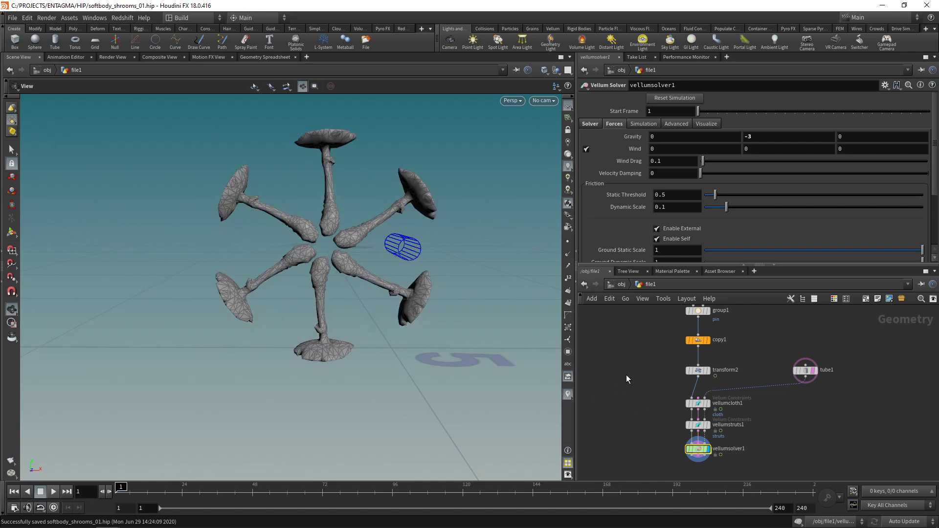
middle_drag(645, 354, 732, 403)
click(771, 344)
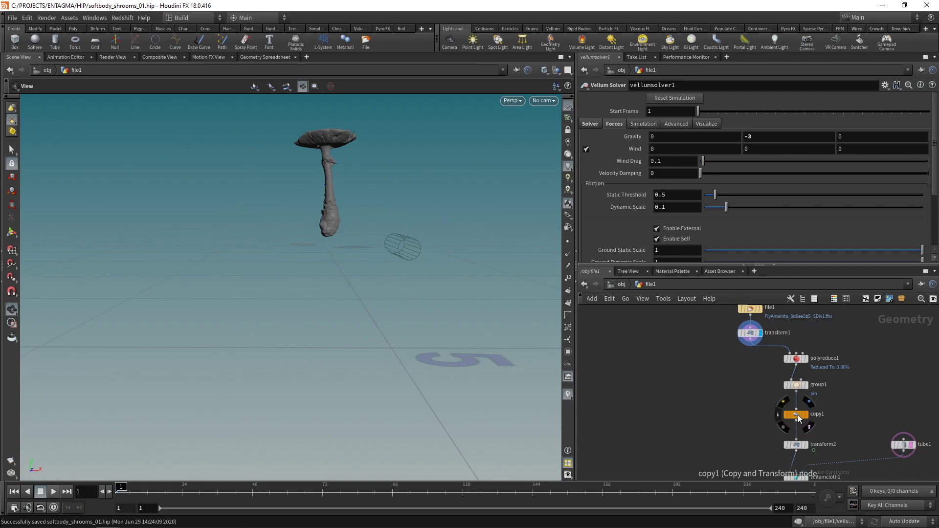
middle_drag(817, 448, 810, 418)
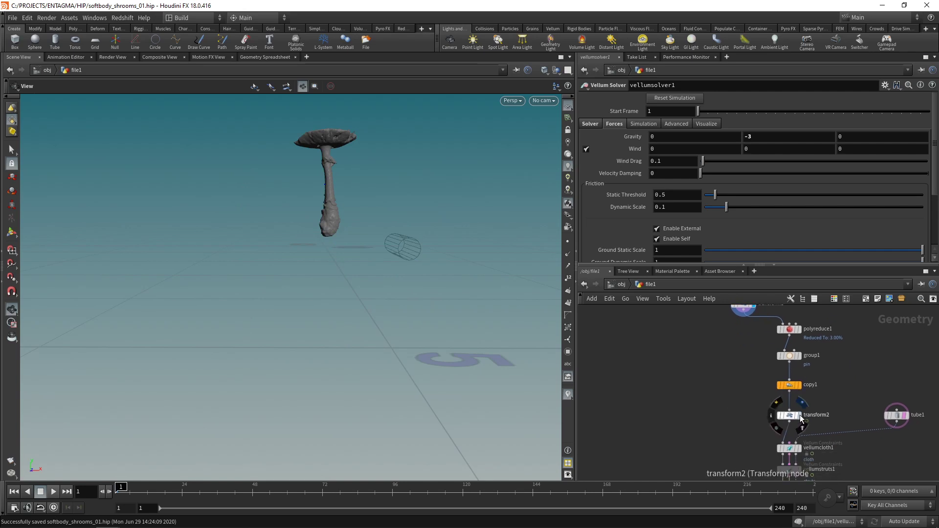
click(800, 416)
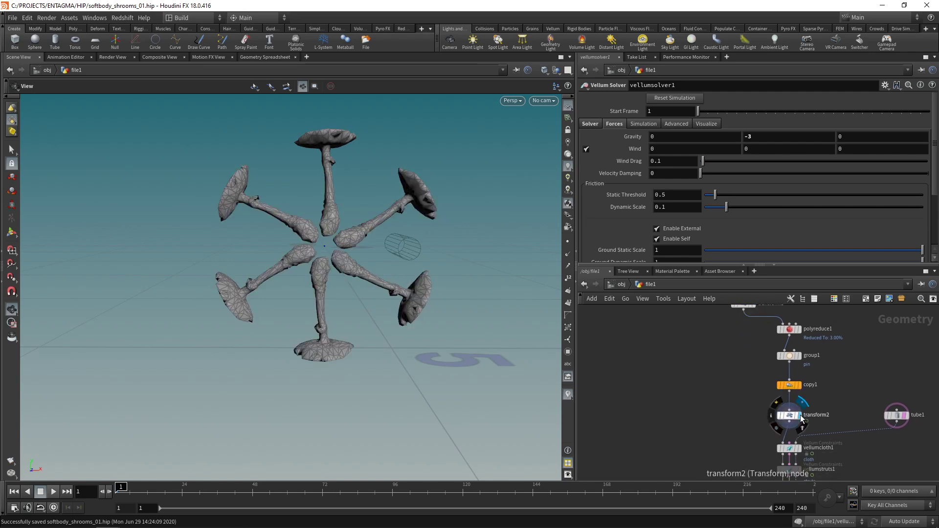
- Duplicate copy1 as copy2 and rewire its input from group1 to transform1
middle_drag(734, 384, 740, 402)
drag(820, 411, 820, 411)
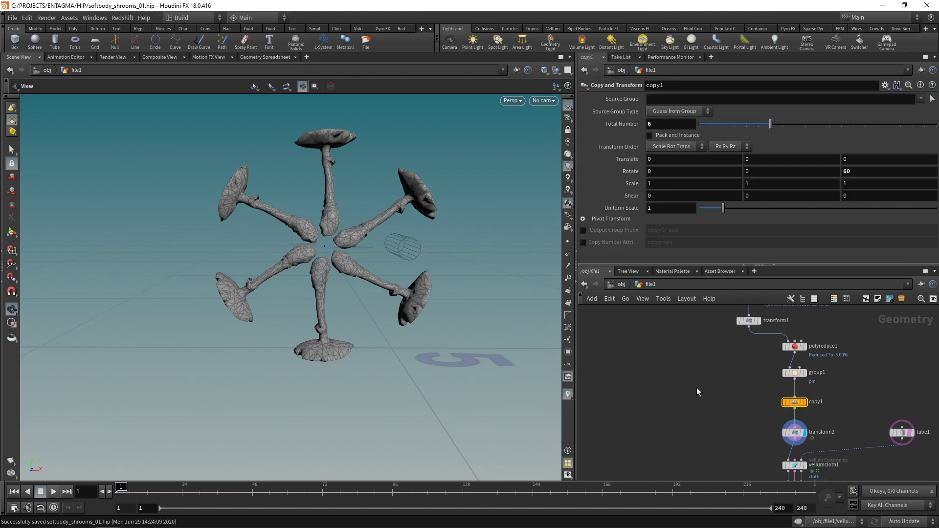
key(ctrl+c)
key(ctrl+v)
drag(742, 399, 723, 362)
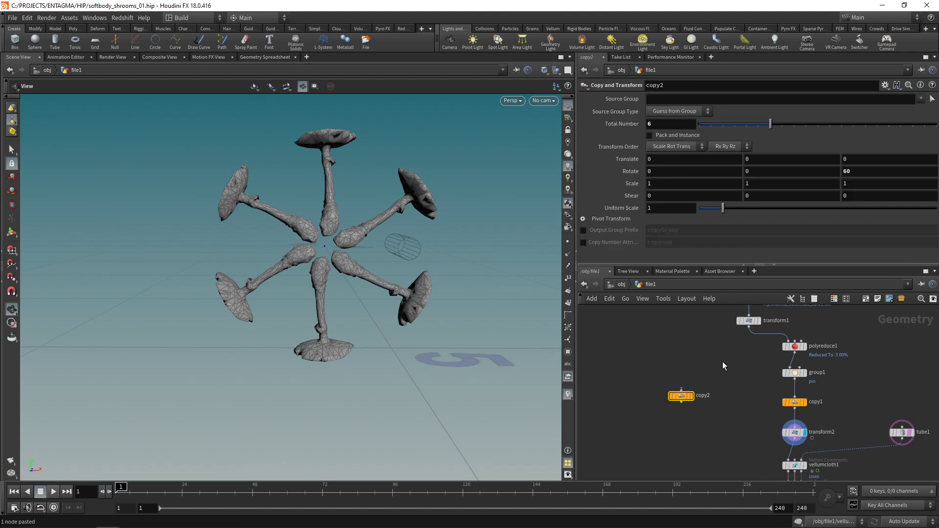
click(748, 327)
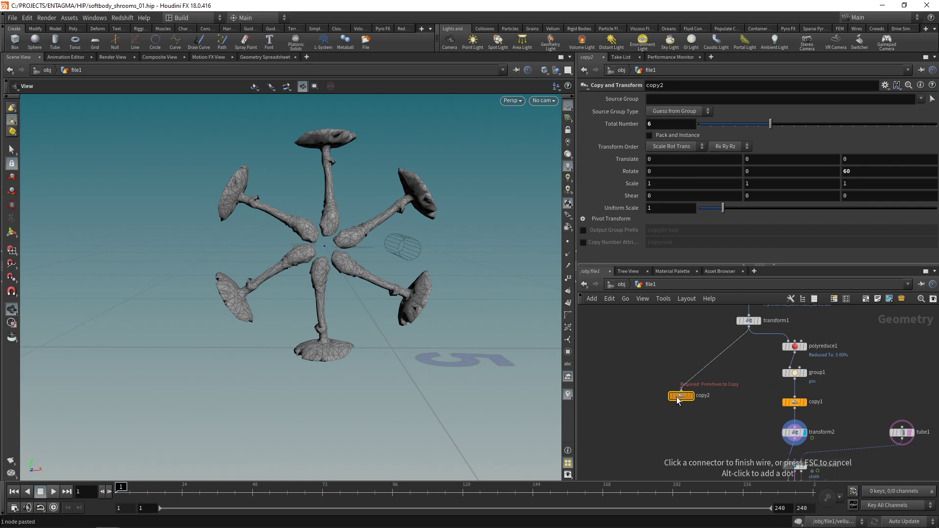
click(693, 398)
- Compare copy2's high-res ring with copy1's low-res ring
click(692, 396)
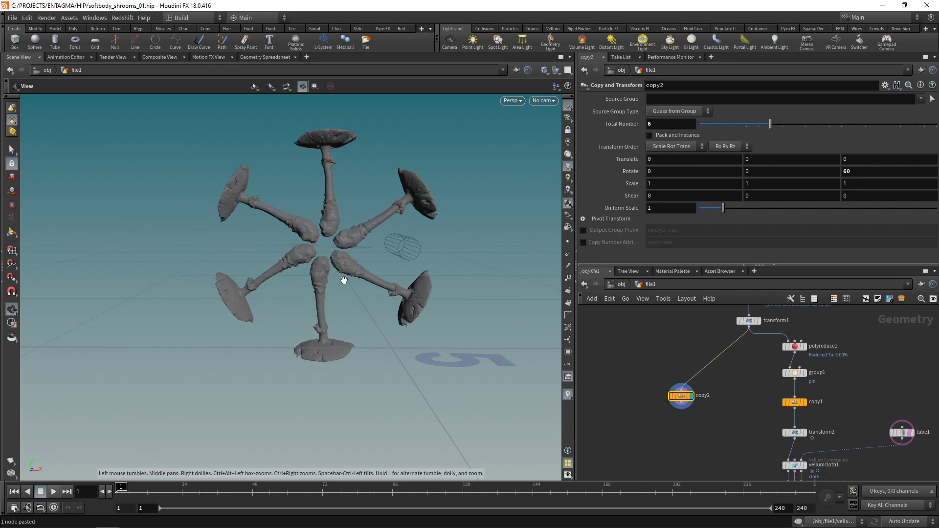
click(804, 402)
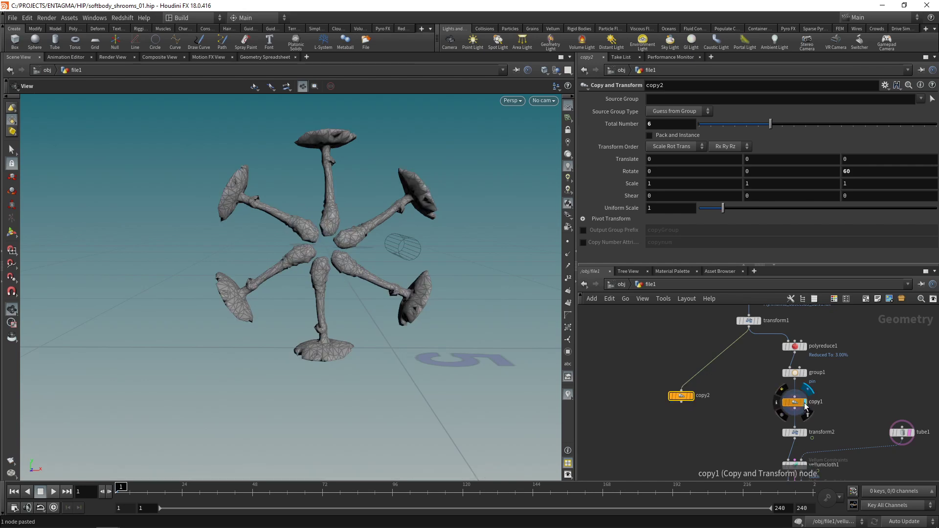
middle_drag(739, 433, 703, 379)
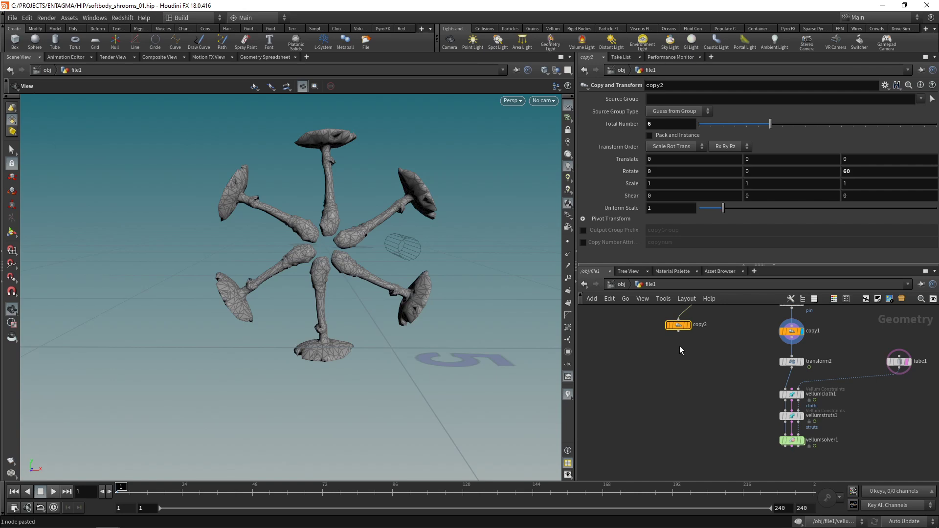
- Show copy2's smooth mushrooms and add a Point Deform node
key(r)
key(Tab)
text(pointde)
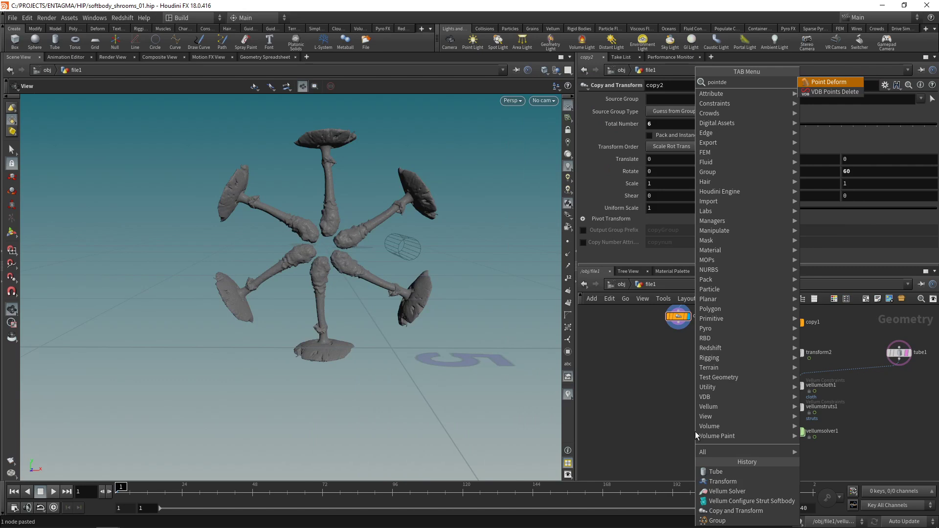
key(Return)
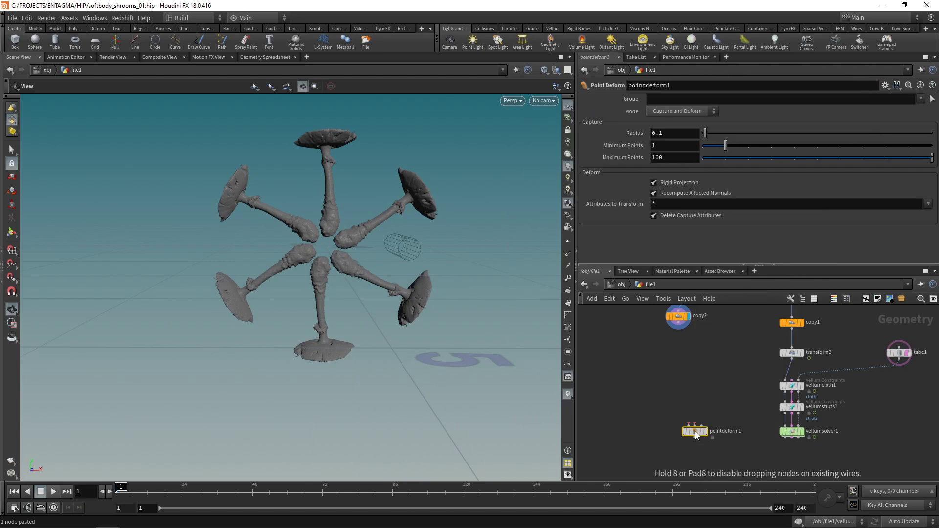
- Wire copy2, copy1 and vellumsolver1 into pointdeform1's three inputs and save
click(688, 424)
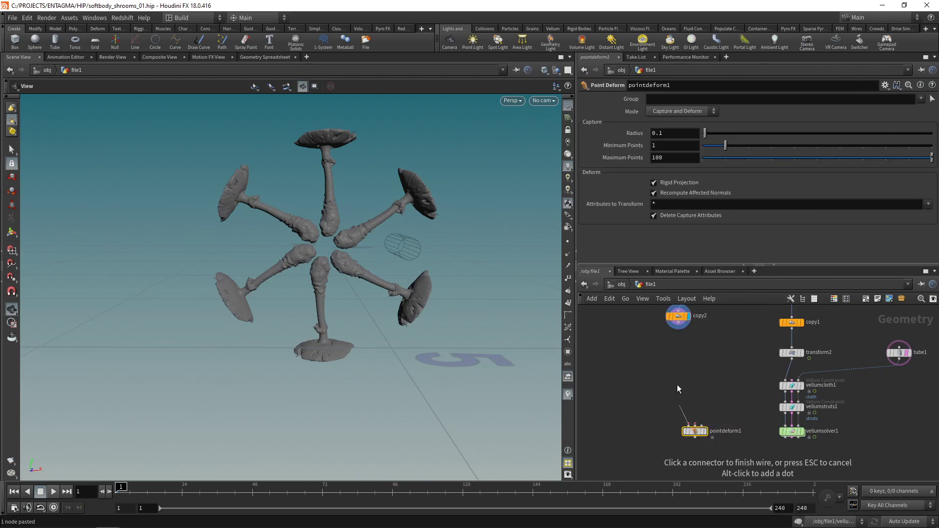
click(678, 323)
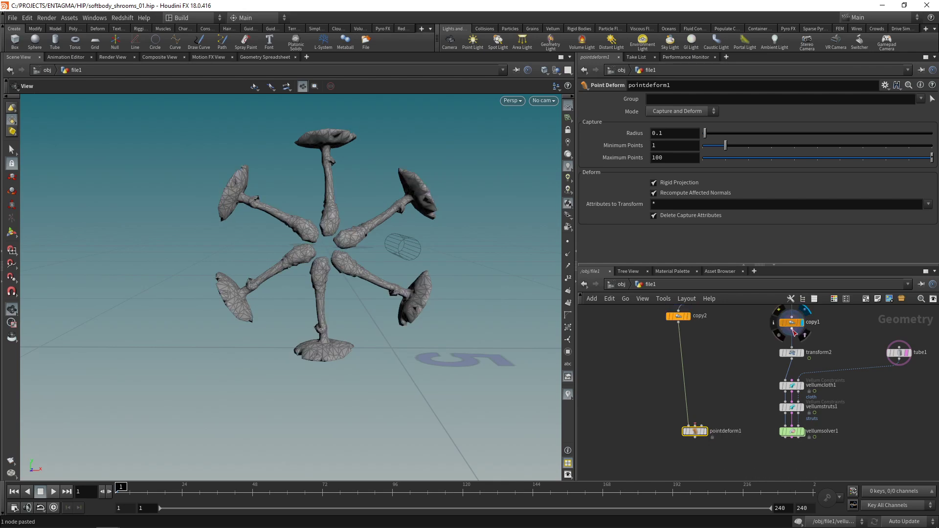
click(792, 329)
click(701, 427)
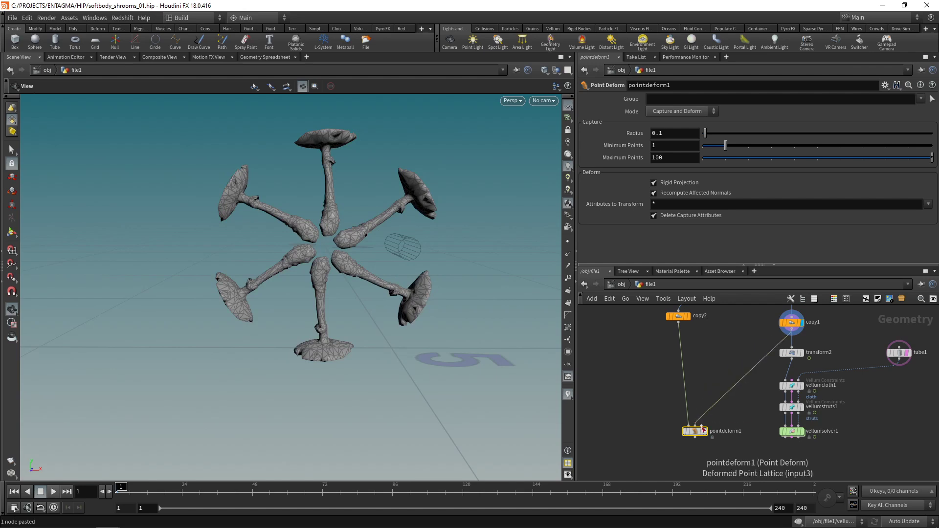
middle_drag(734, 428, 725, 408)
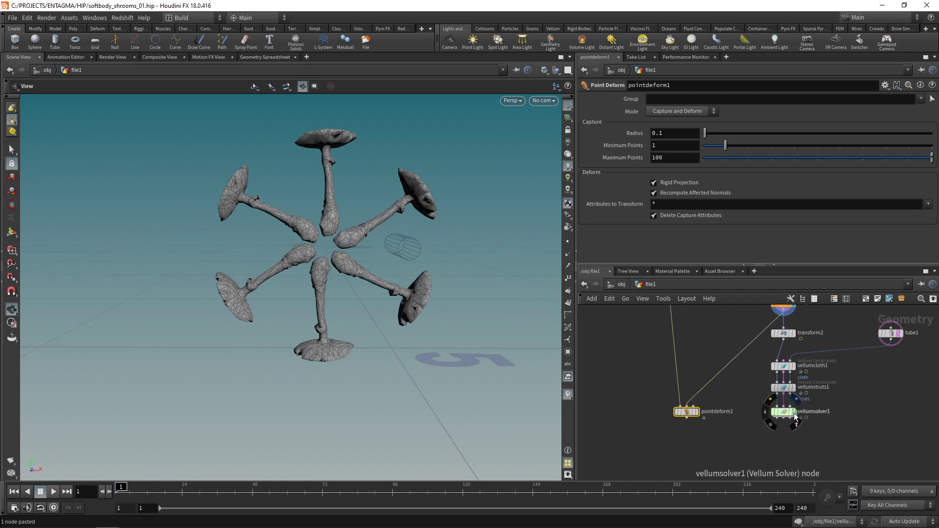
drag(686, 412, 687, 437)
click(779, 423)
click(693, 431)
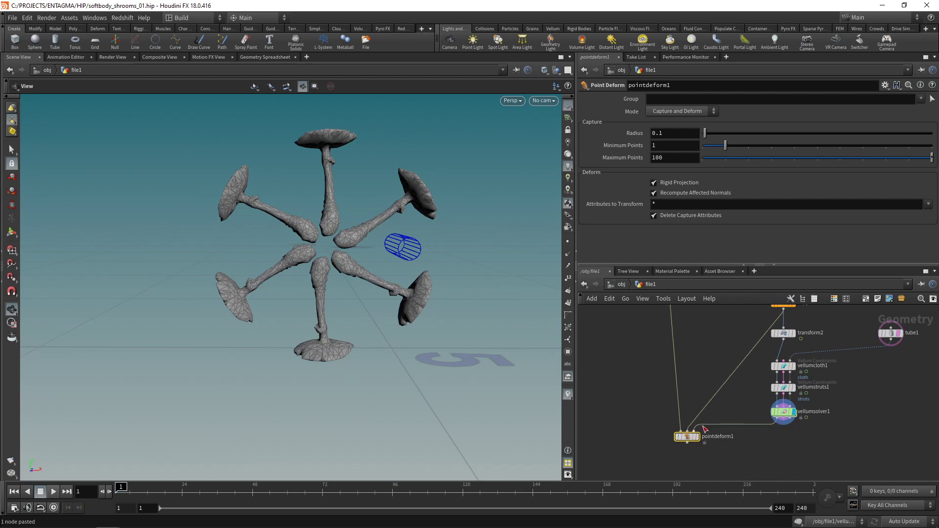
key(ctrl+s)
- Display pointdeform1 and play the simulation through frame 146
click(697, 438)
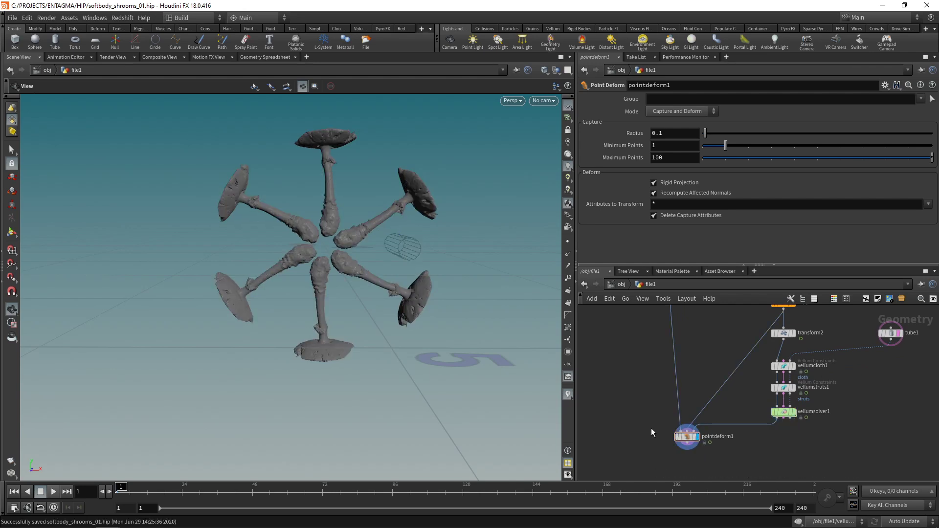
click(53, 492)
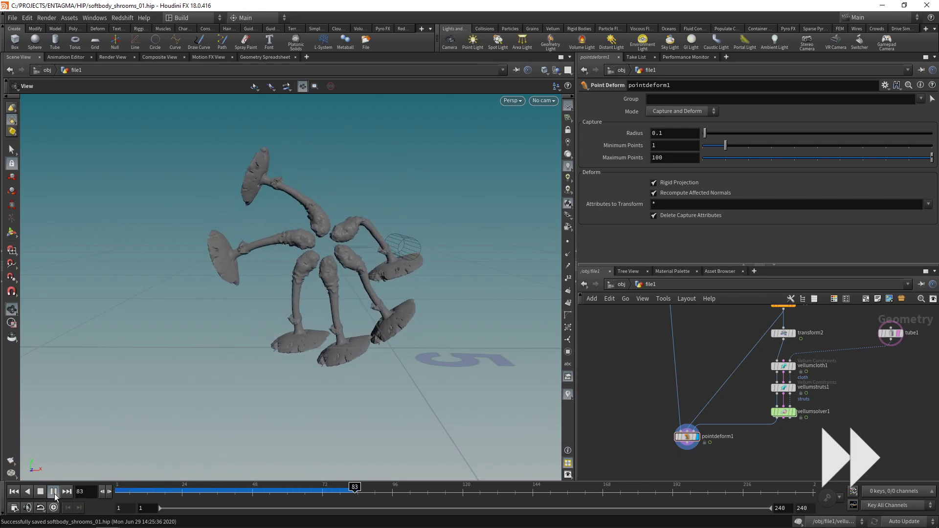
click(40, 494)
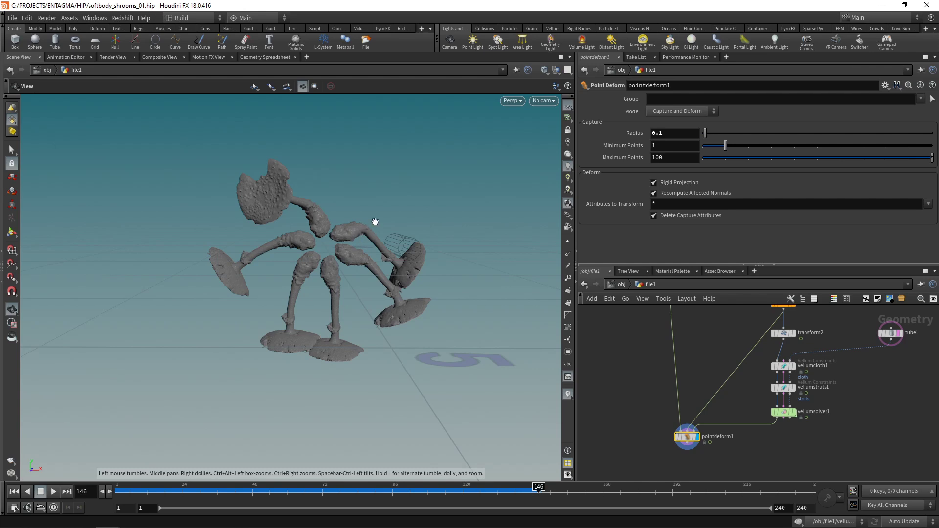
- Change pointdeform1's Radius from 0.1 to 0.3 and save the scene
click(673, 133)
key(BackSpace)
text(3)
key(Return)
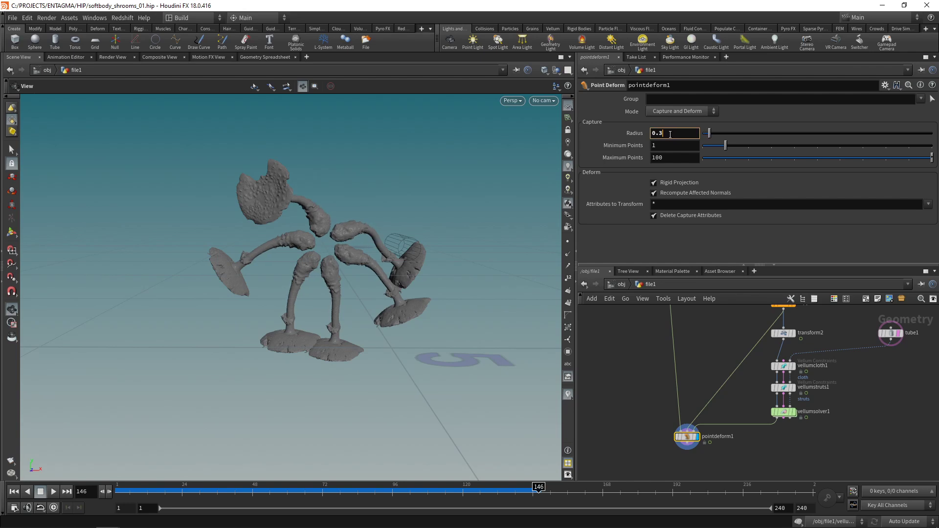
key(ctrl+s)
scroll(647, 371, down, 2)
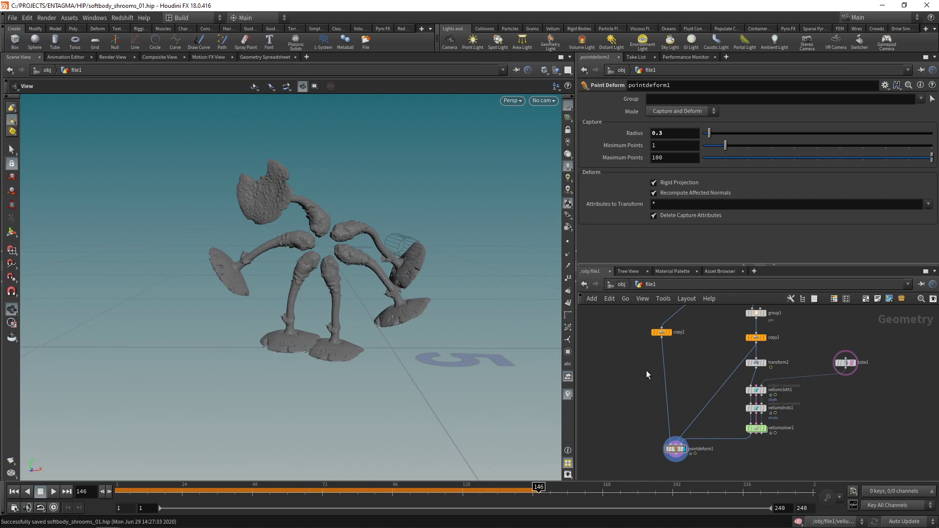
- Enlarge the network editor, then inspect polyreduce1's reduced mushroom and vellumsolver1's substep settings
middle_drag(647, 371, 629, 404)
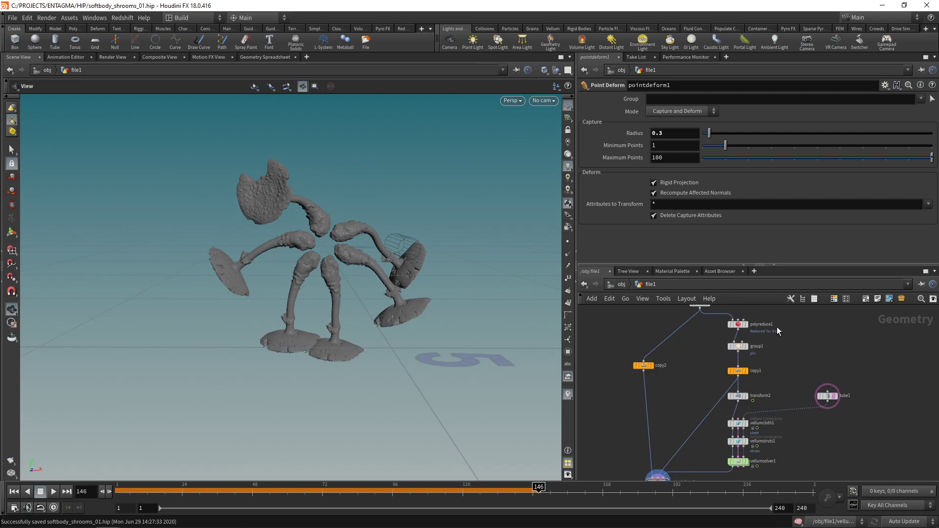
drag(760, 270, 761, 196)
click(745, 290)
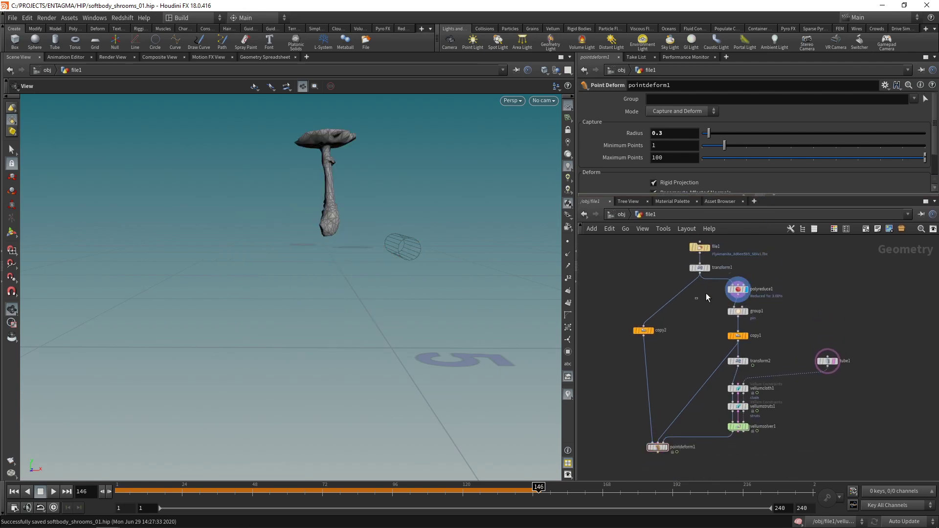
click(738, 290)
middle_drag(739, 312, 733, 278)
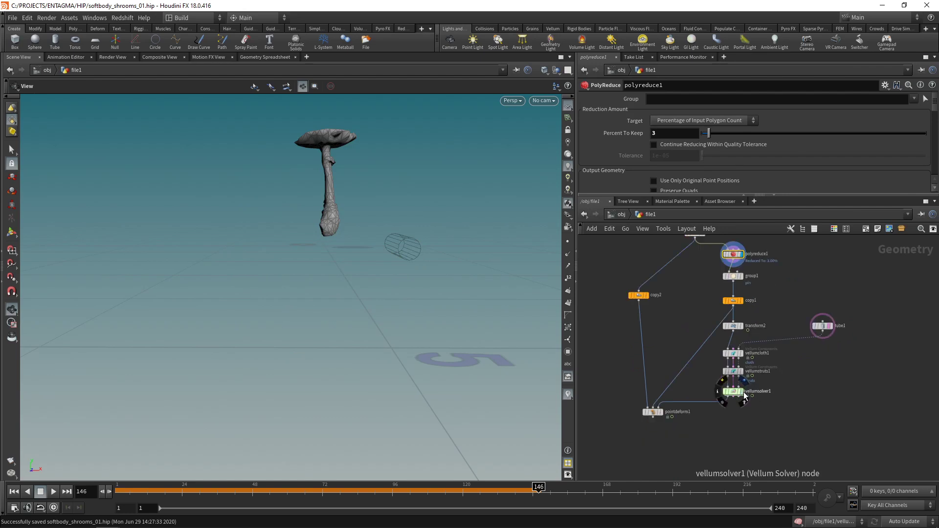
click(742, 392)
click(733, 391)
click(598, 126)
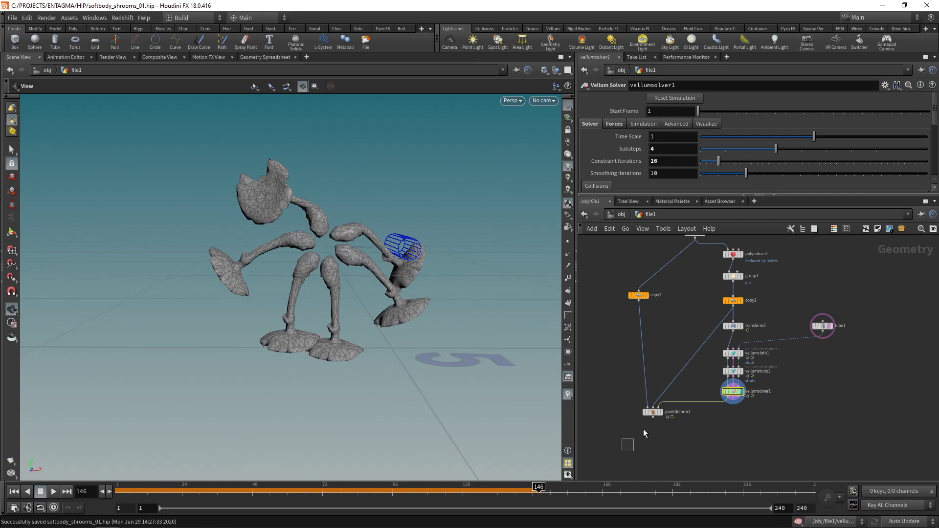
- Compare pointdeform1's result with the low-res sim and undeformed copy2, ending on pointdeform1
click(648, 413)
click(661, 412)
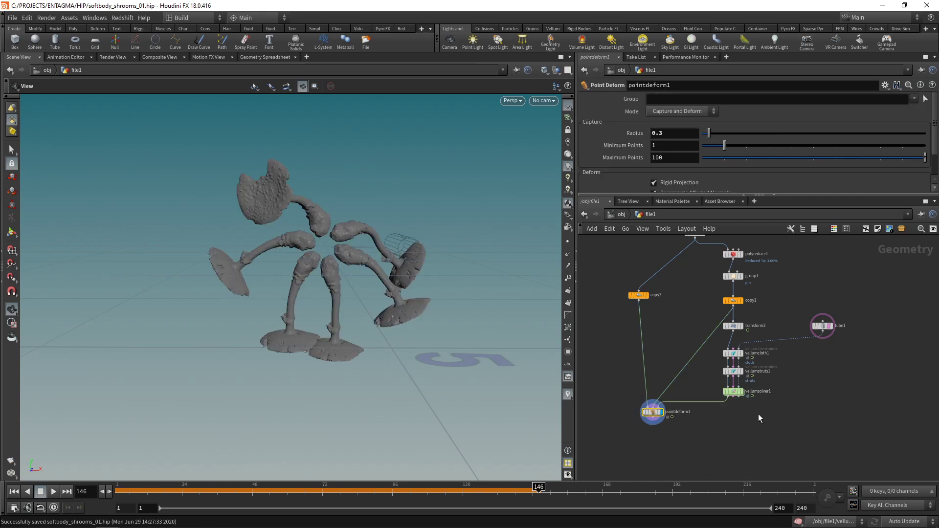
click(742, 393)
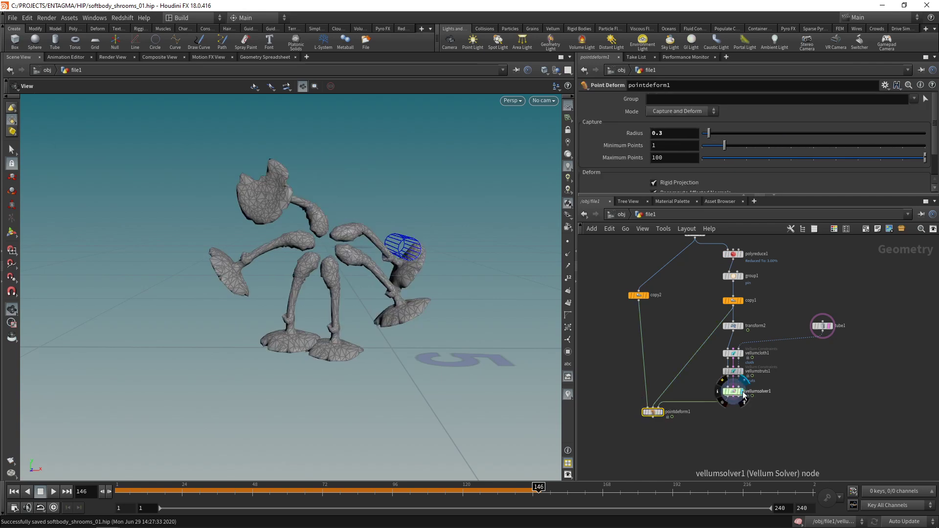
click(647, 296)
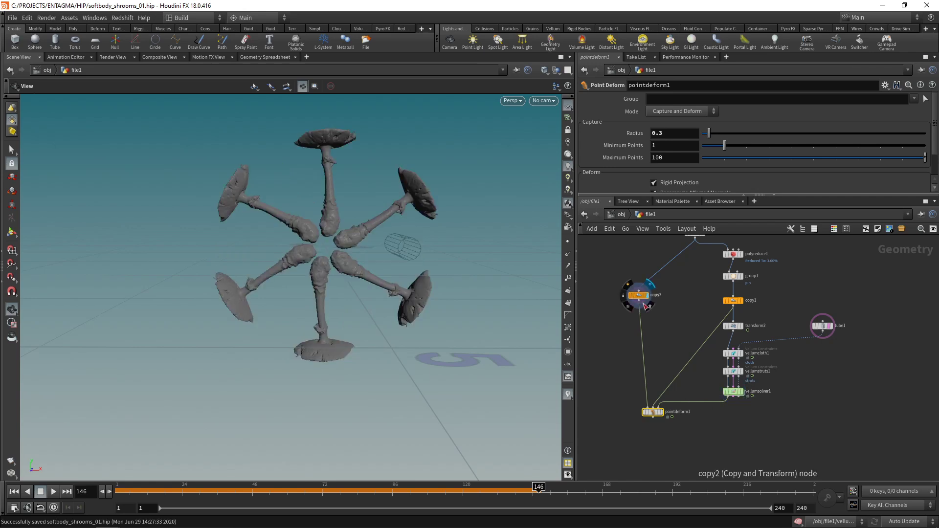
click(660, 412)
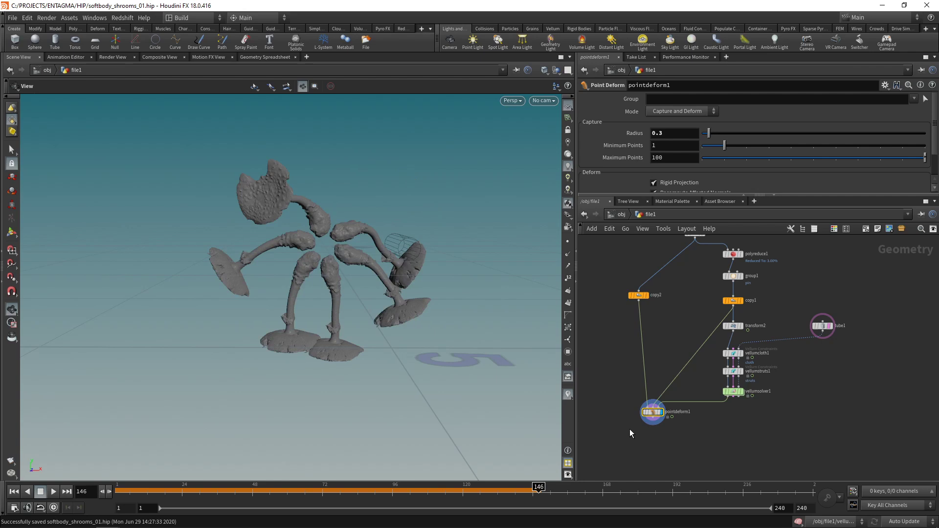